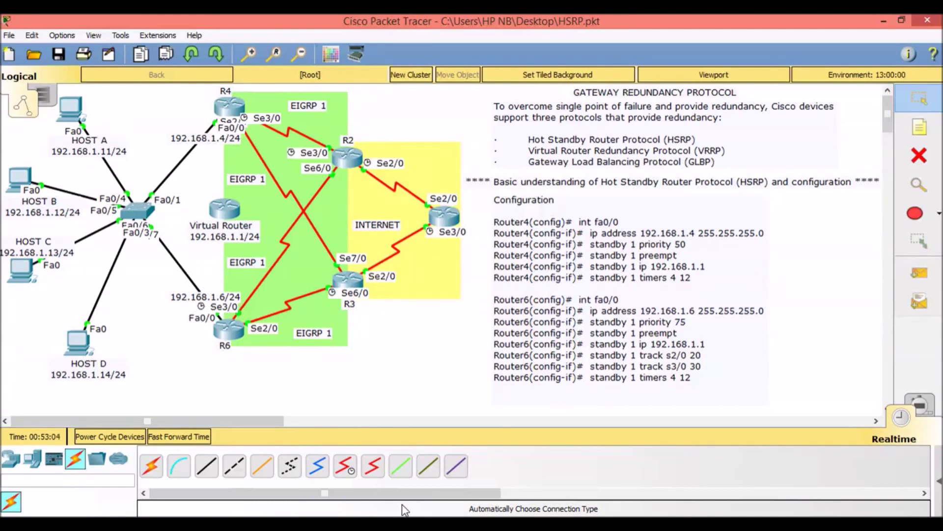
- Open R4's console and enter privileged and global configuration mode with en and conf t
left_click(229, 105)
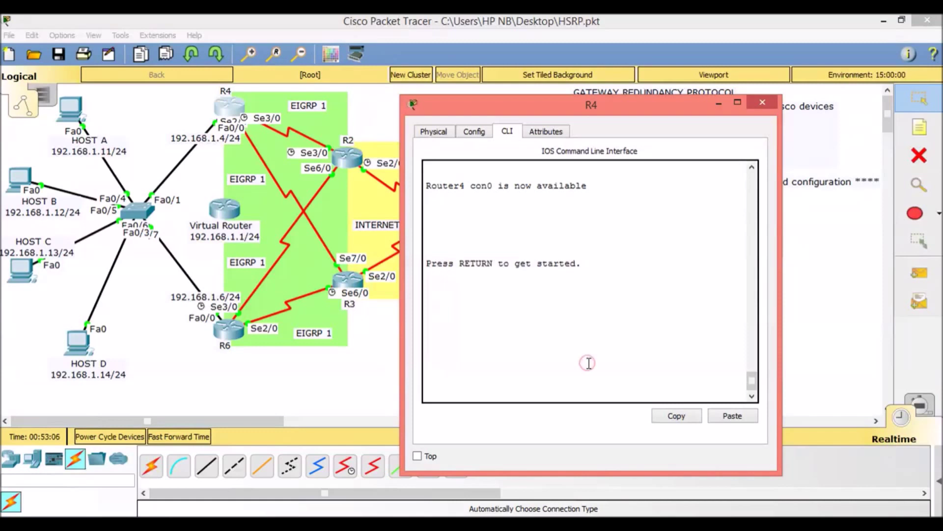
key("Return")
key("Return")
key("Return")
type("en")
key("Return")
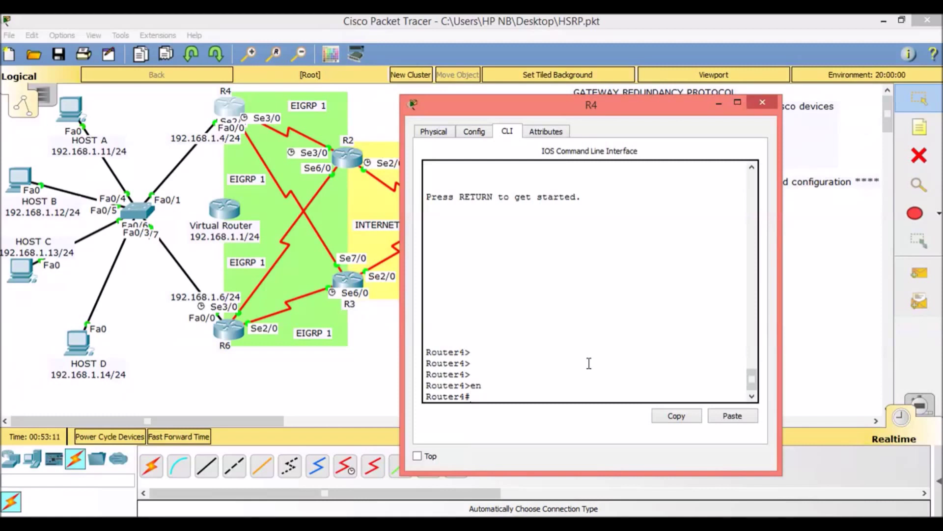
type("conf t")
key("Return")
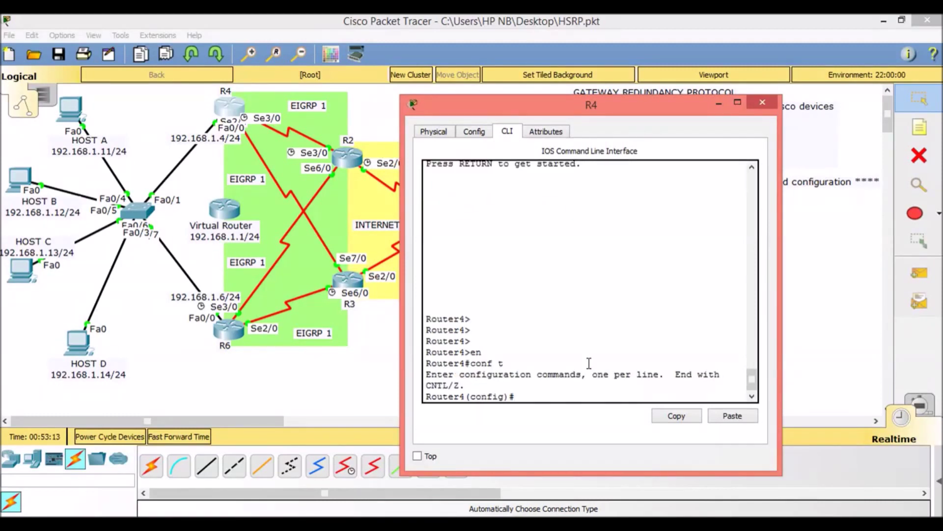
- Enter FastEthernet 0/0 interface configuration and start a standby command to see its options
type("inter fast")
key("Tab")
type("0/0")
key("Return")
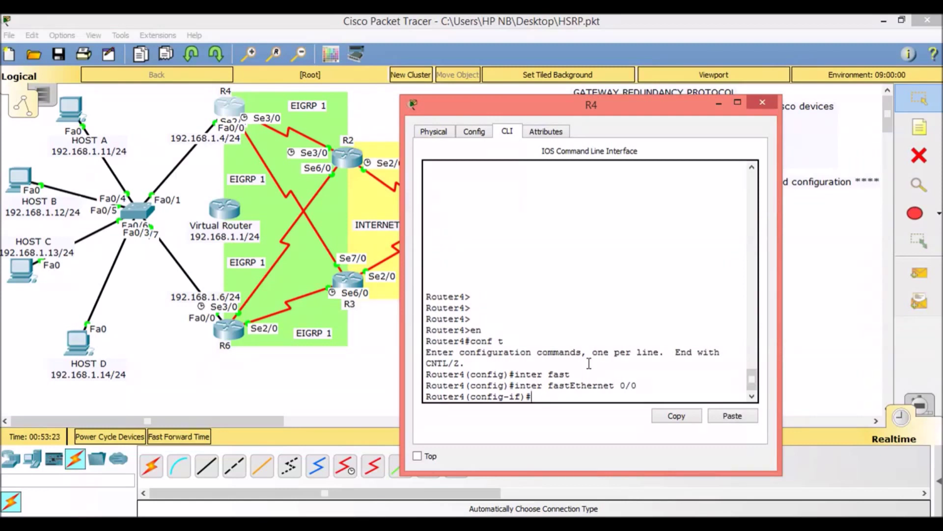
type("standby")
key("Tab")
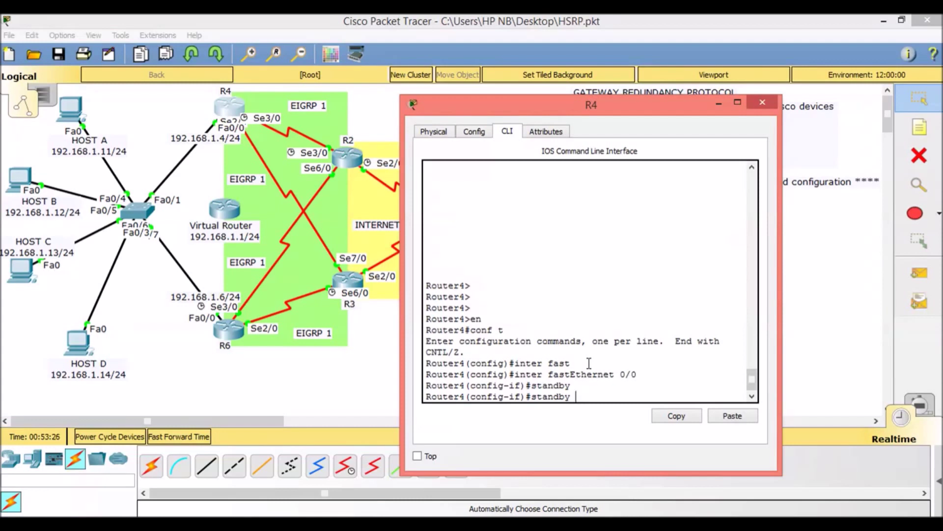
type("1")
key("BackSpace")
- Check the standby help for the valid HSRP group number range
type("?")
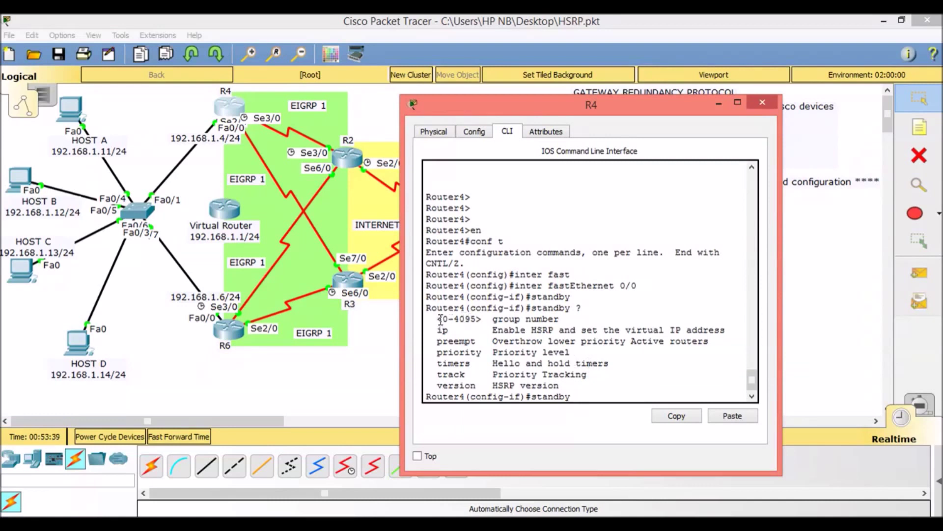
left_click_drag(437, 319, 579, 317)
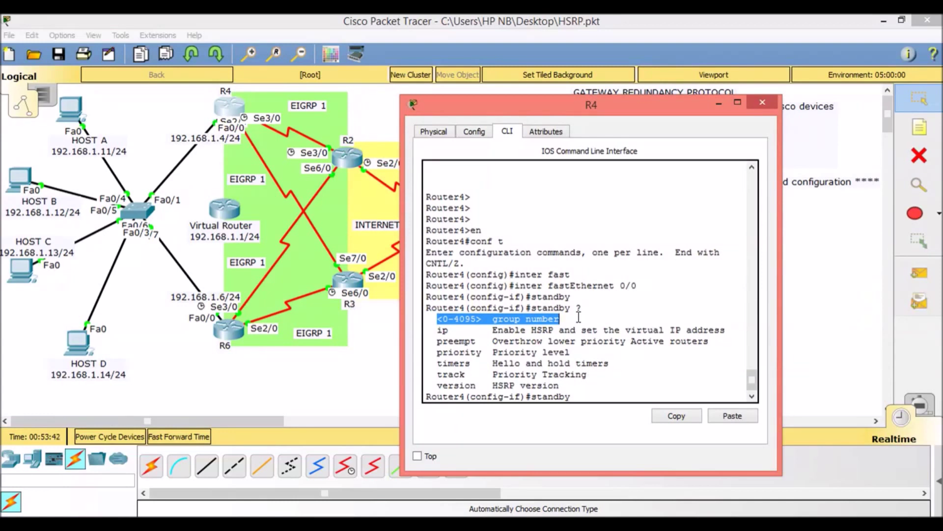
key("BackSpace")
key("BackSpace")
key("BackSpace")
key("BackSpace")
key("BackSpace")
key("BackSpace")
key("BackSpace")
key("BackSpace")
key("Up")
key("Down")
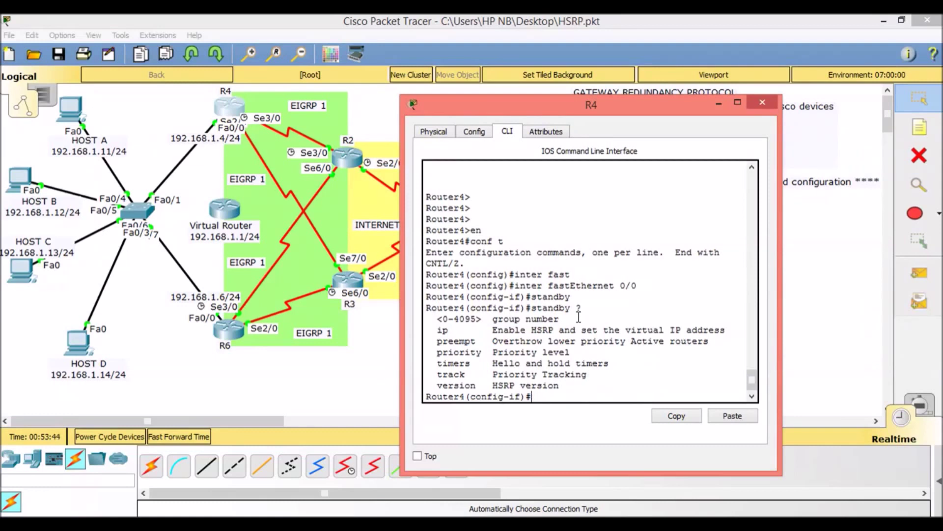
- Assign R4's Fa0/0 to HSRP group 11 with virtual IP 192.168.1.1
type("standby")
key("Tab")
type("11")
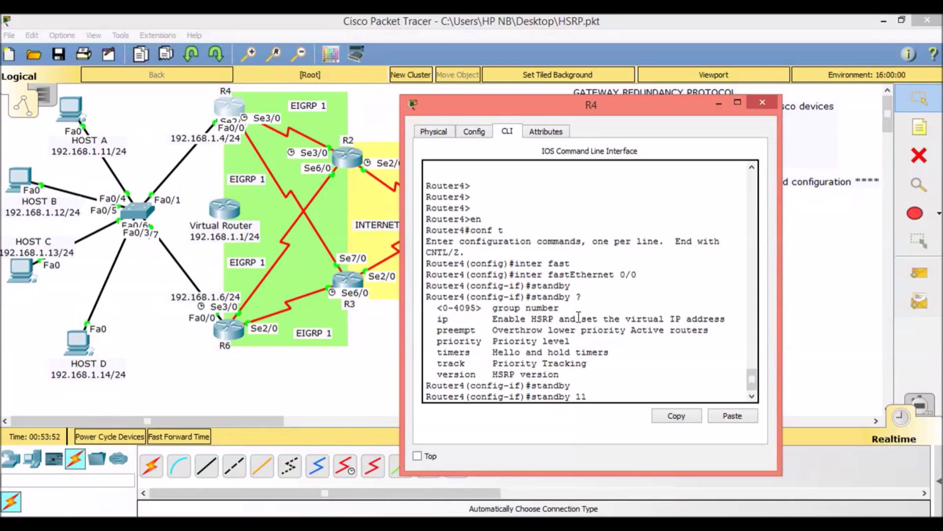
type("ip 192.168.1.1")
key("Return")
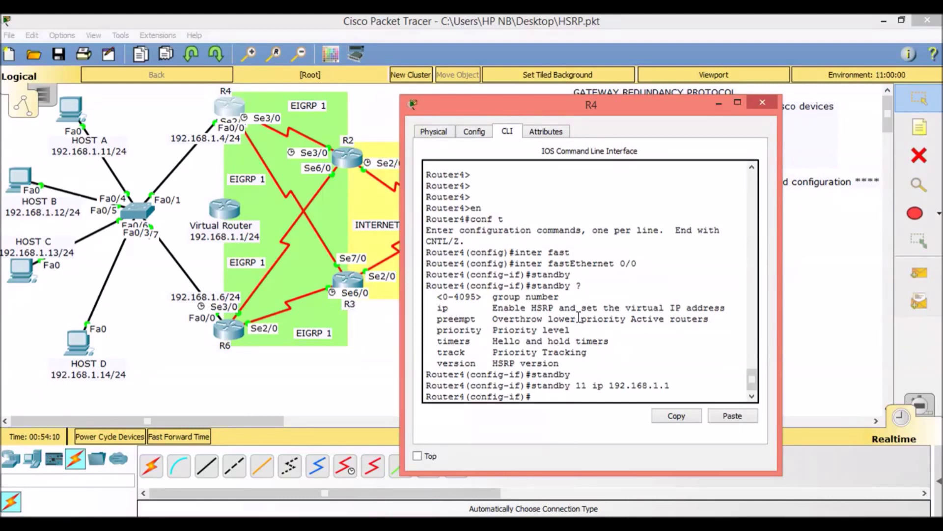
- Set R4's HSRP group 11 priority to 50
key("Up")
key("BackSpace")
key("BackSpace")
key("BackSpace")
key("BackSpace")
key("BackSpace")
key("BackSpace")
key("BackSpace")
key("BackSpace")
key("BackSpace")
key("BackSpace")
key("BackSpace")
key("BackSpace")
key("BackSpace")
key("BackSpace")
key("BackSpace")
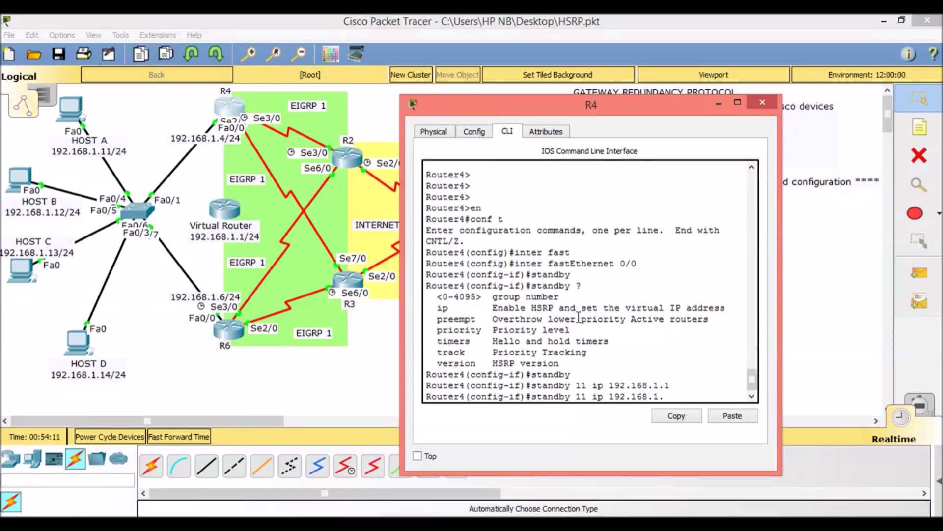
type("priori")
key("Tab")
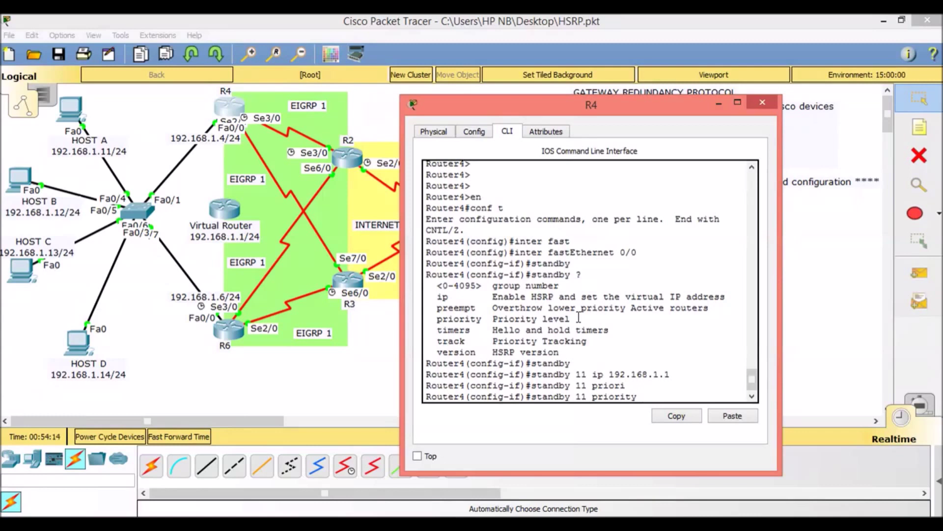
type("?")
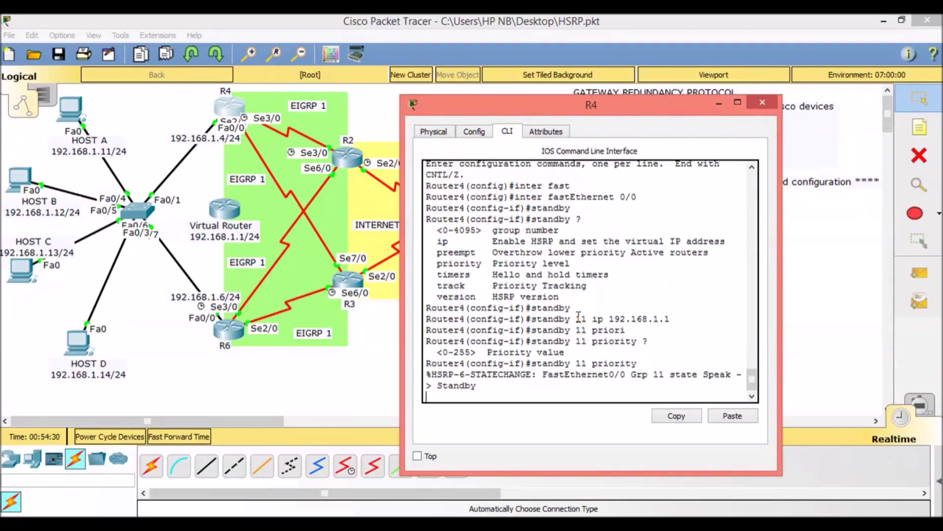
type("50")
key("Return")
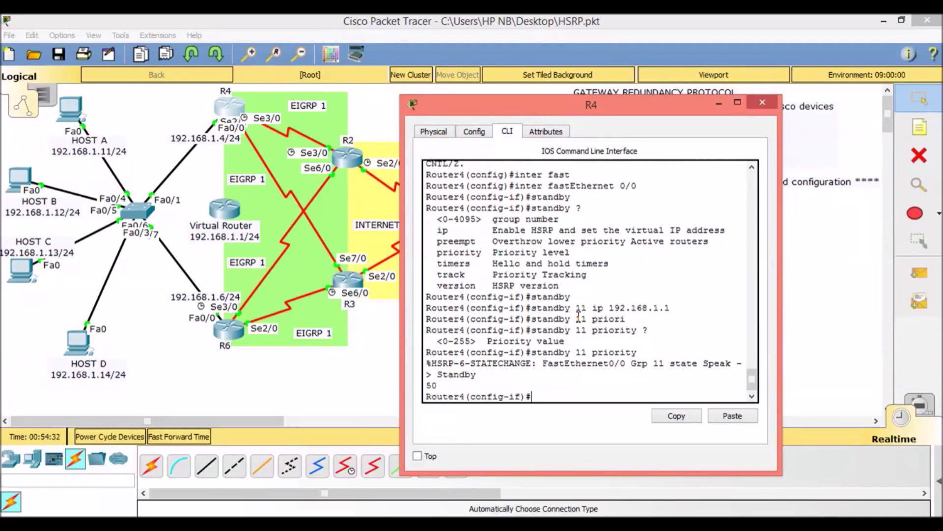
key("Up")
key("Return")
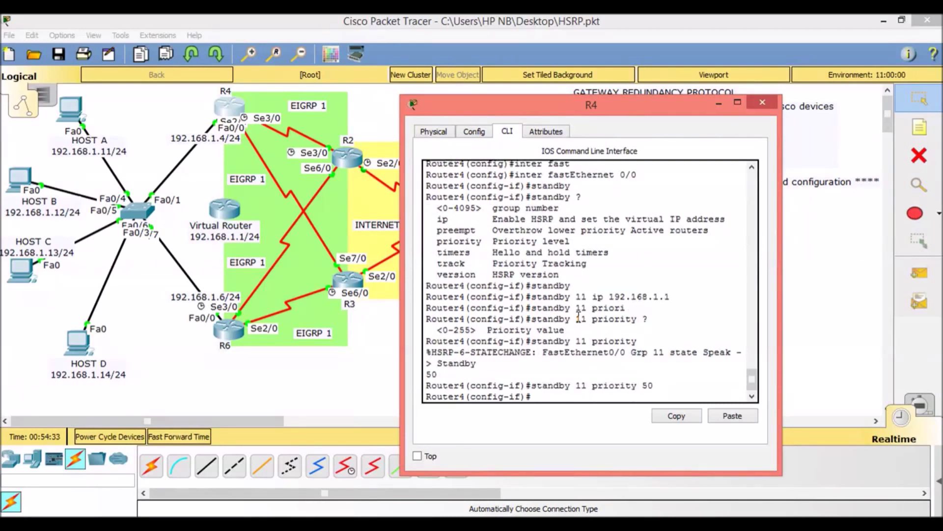
- Type the standby 11 preempt command without running it
type("stand")
key("Tab")
type("11")
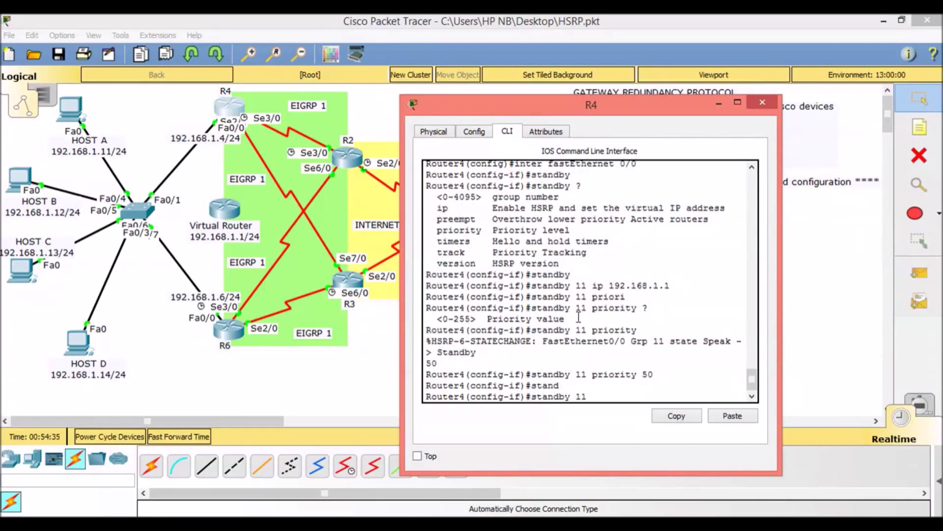
type(" pree")
key("Tab")
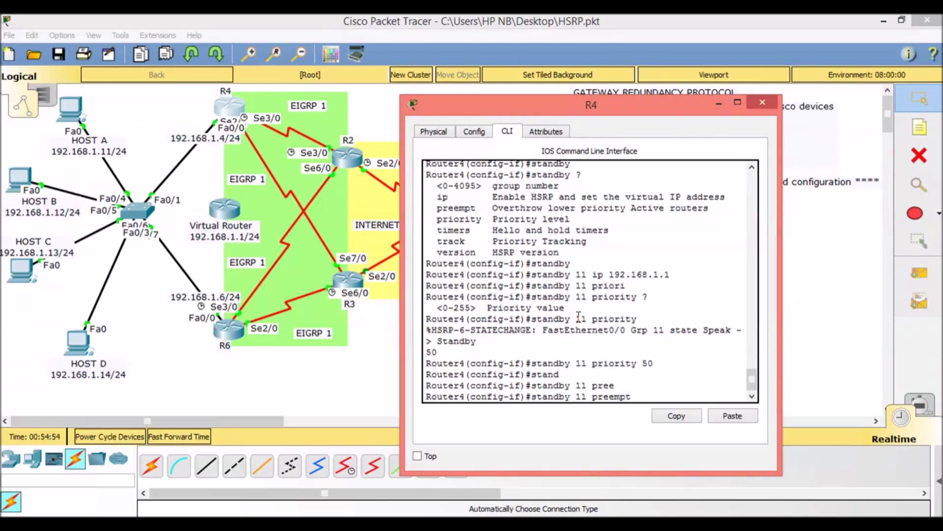
- Enable preemption and set group 11 timers to hello 4 and hold 12 seconds
key("Return")
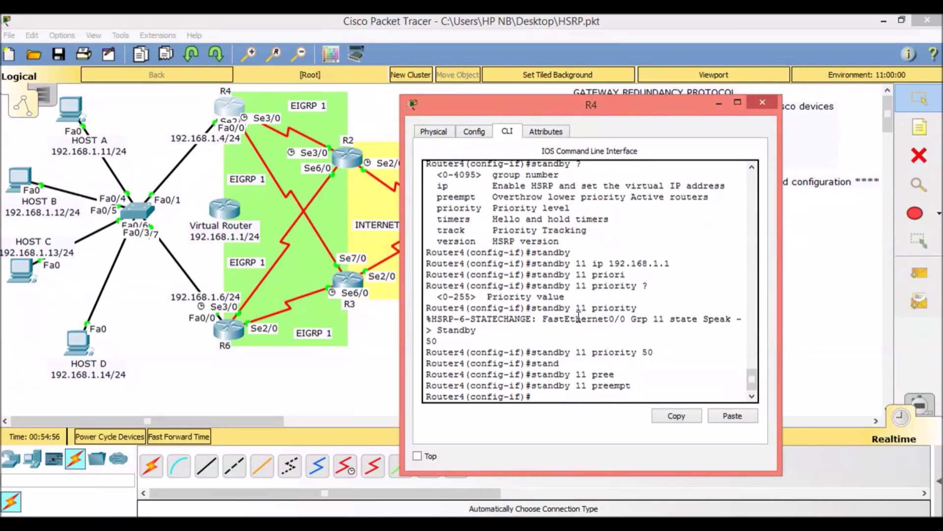
type("stand")
key("Tab")
type("11 timer")
key("Tab")
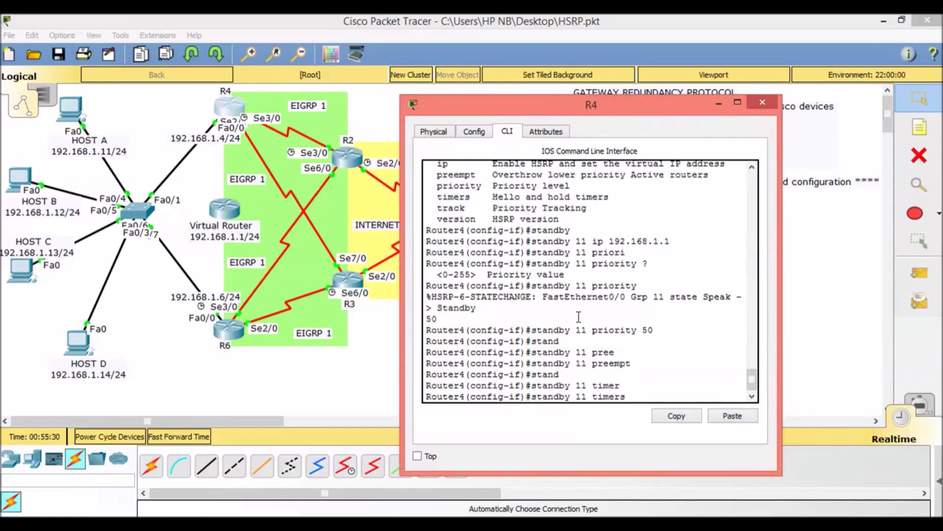
type("4 12")
key("Return")
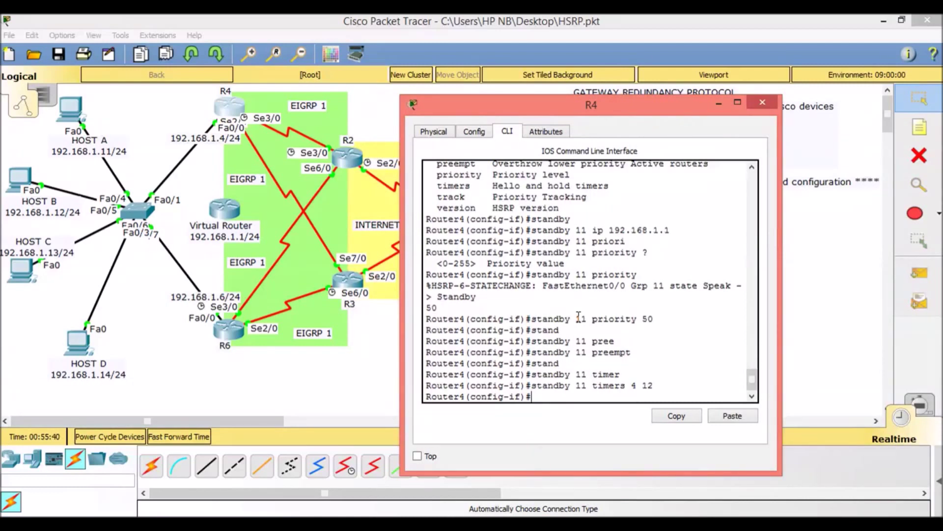
- Save R4's configuration with do wr and close its window
type("do wr")
key("Return")
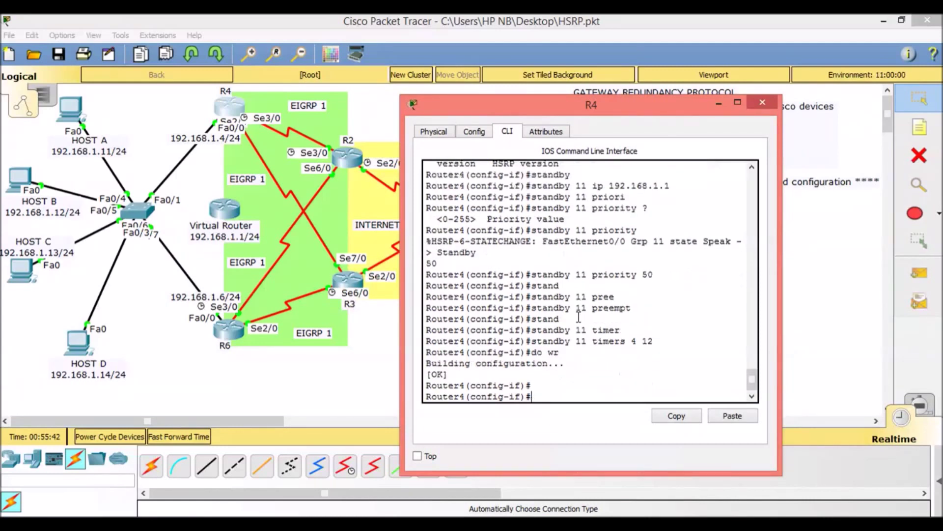
key("Return")
key("Return")
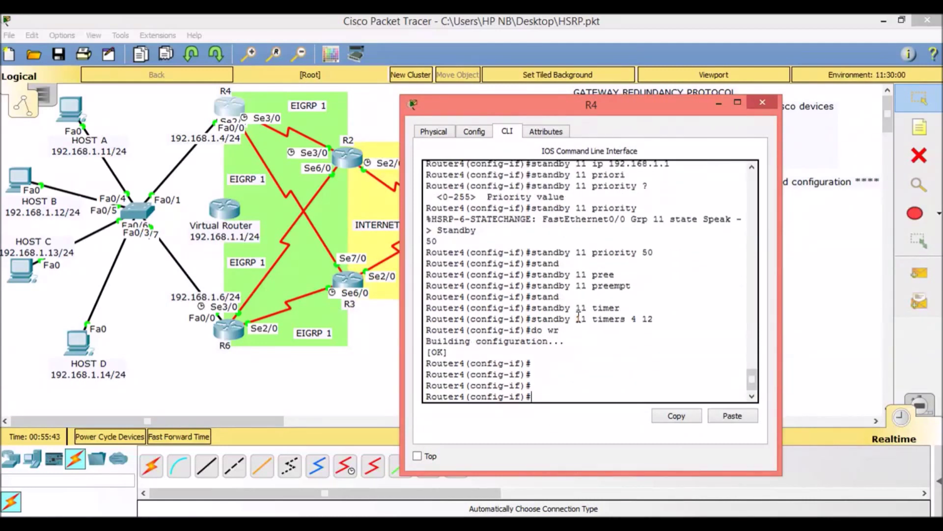
left_click(719, 102)
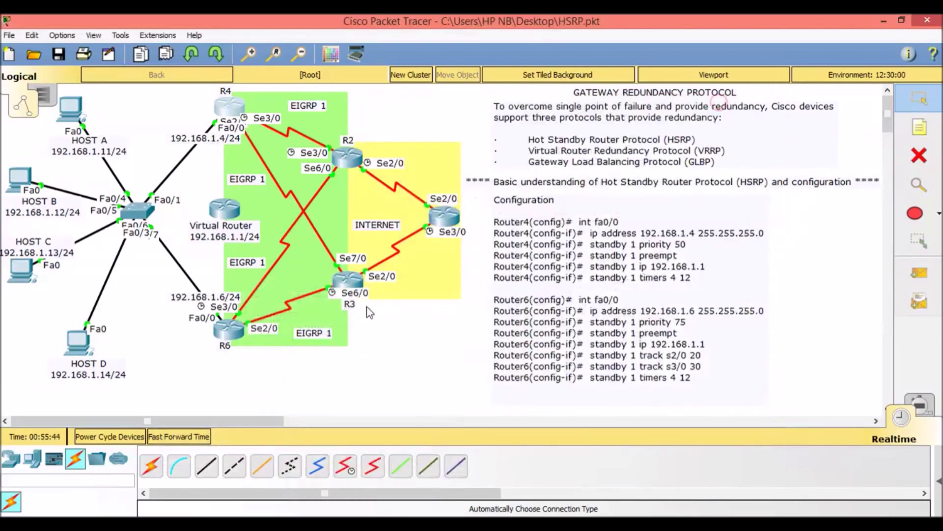
- Open R6's console and enter privileged and global configuration mode
left_click(230, 331)
left_click(165, 317)
key("Return")
key("Return")
key("Return")
key("Return")
type("en")
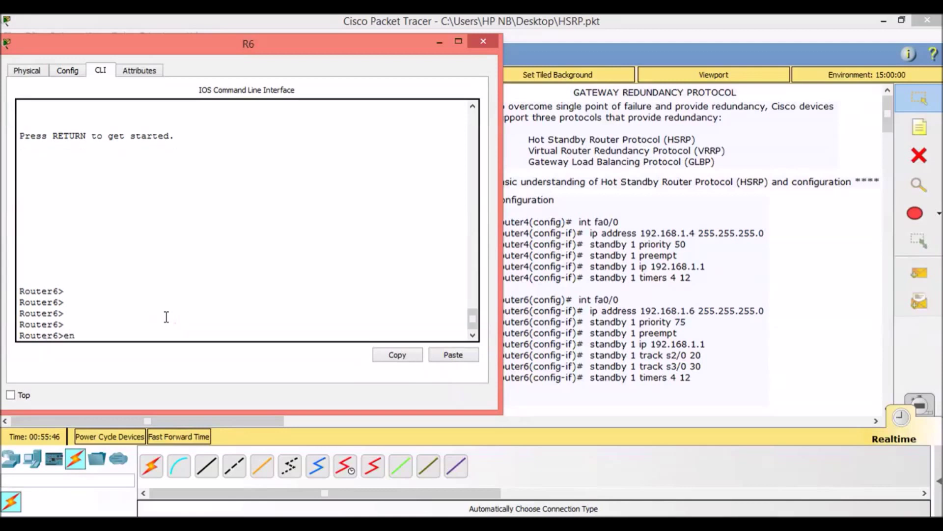
key("Return")
key("Return")
key("Return")
key("Return")
type("conf t")
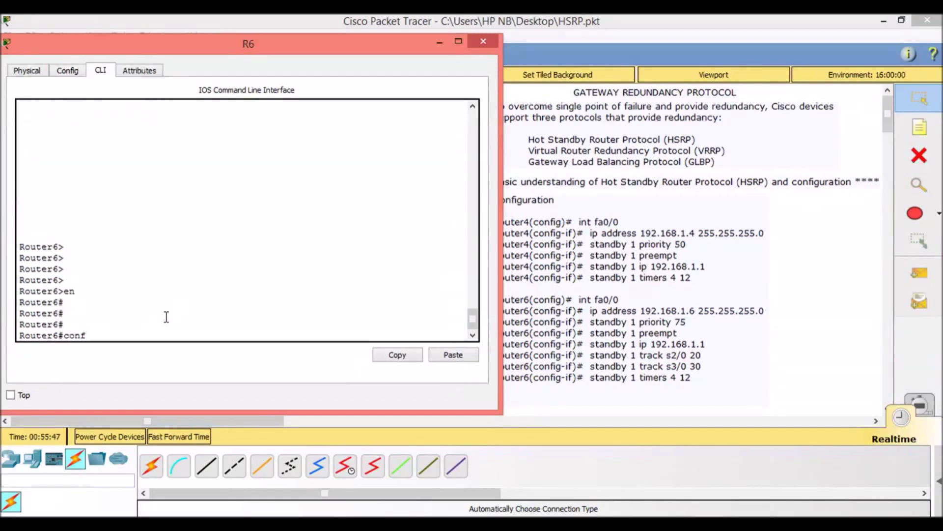
key("Return")
- Enter interface configuration for FastEthernet 0/0 on R6, fixing the mistyped number
type("inter fast")
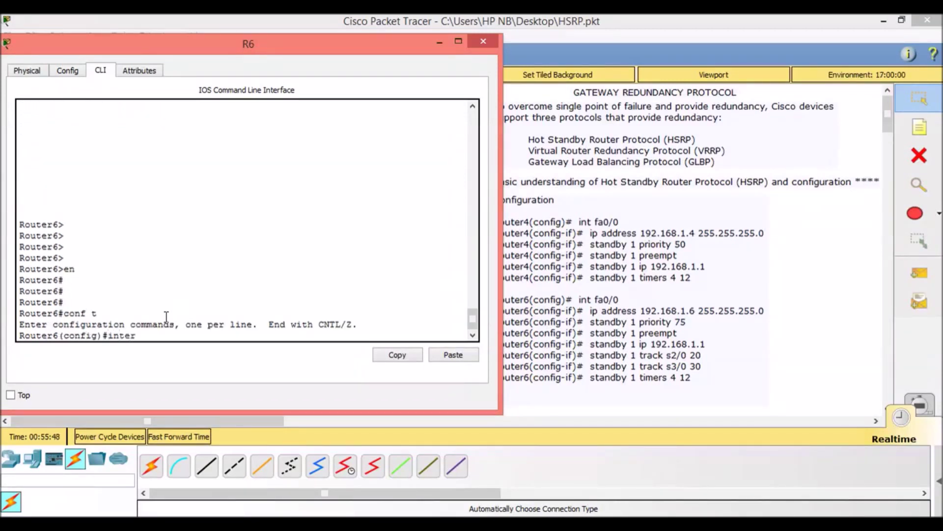
key("Tab")
type("0/-")
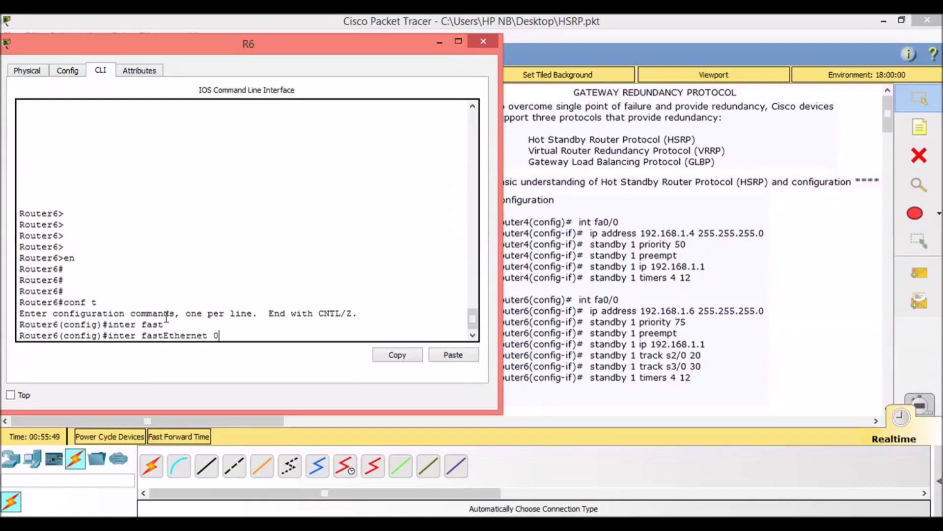
key("Return")
key("Up")
type("0")
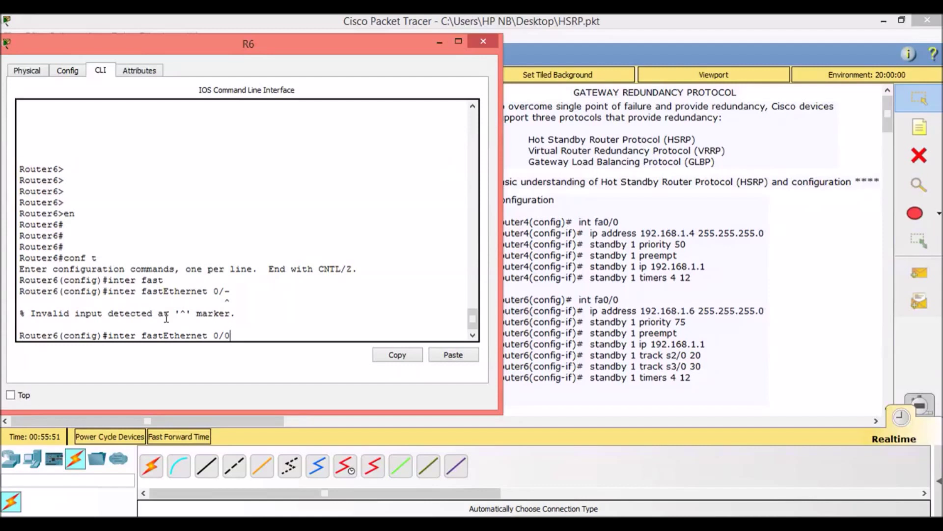
key("Return")
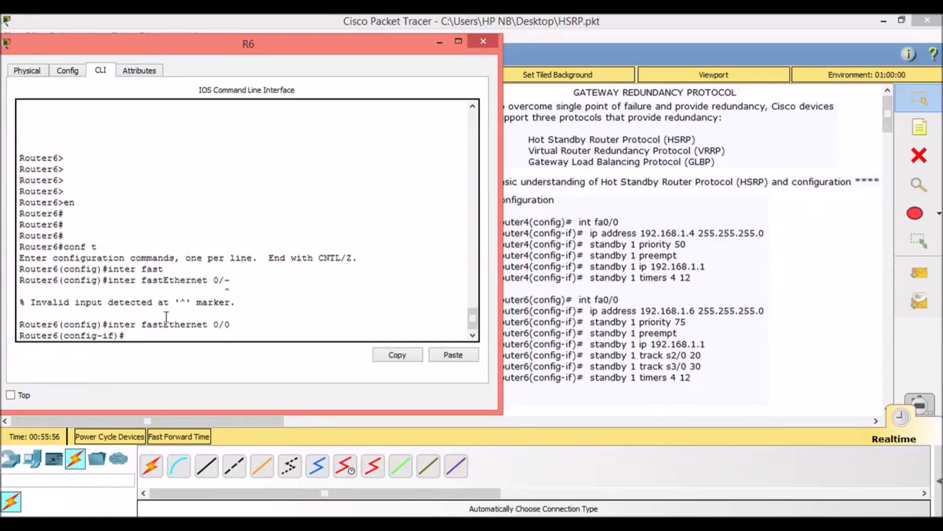
- Assign R6's Fa0/0 to HSRP group 11 with virtual IP 192.168.1.1
type("stand")
key("Tab")
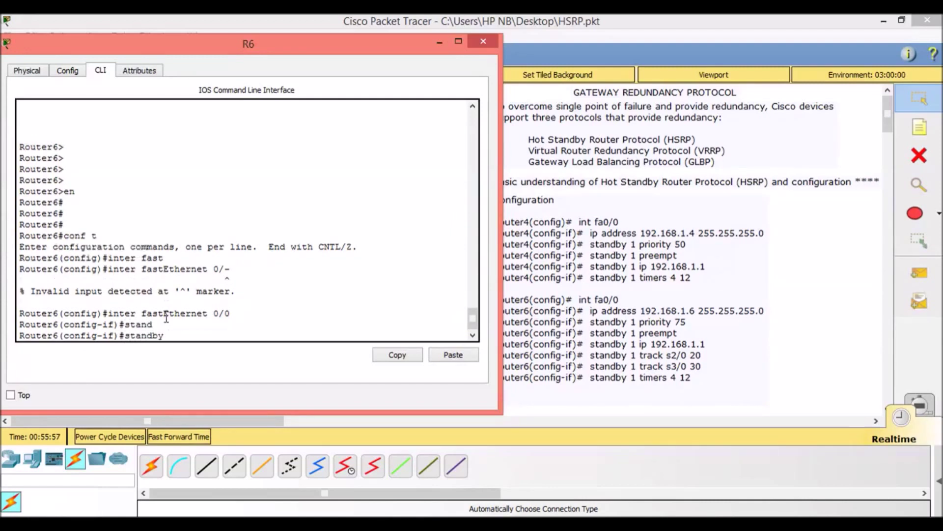
type("11")
type("ip 192.168.1.1")
key("Return")
- Set R6's HSRP group 11 priority to 75
type("stand")
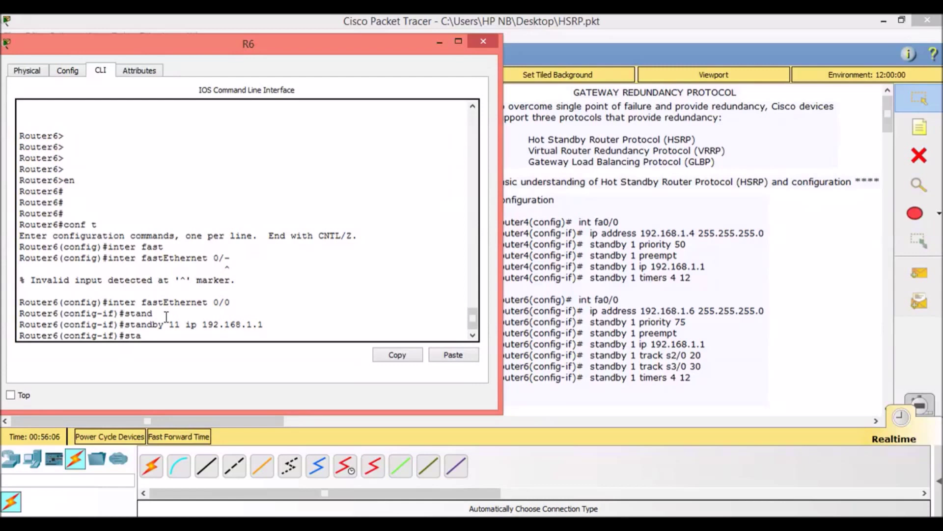
key("Tab")
type("1")
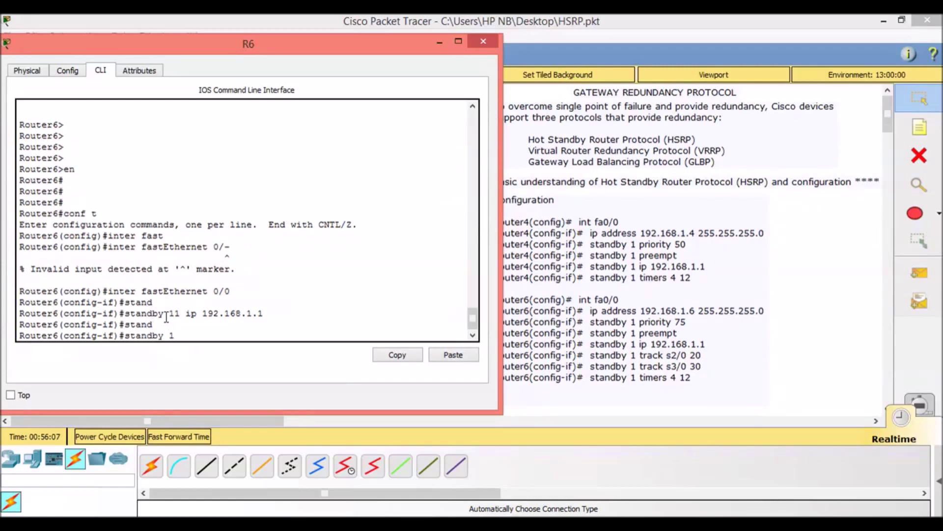
type("1 pri")
key("Tab")
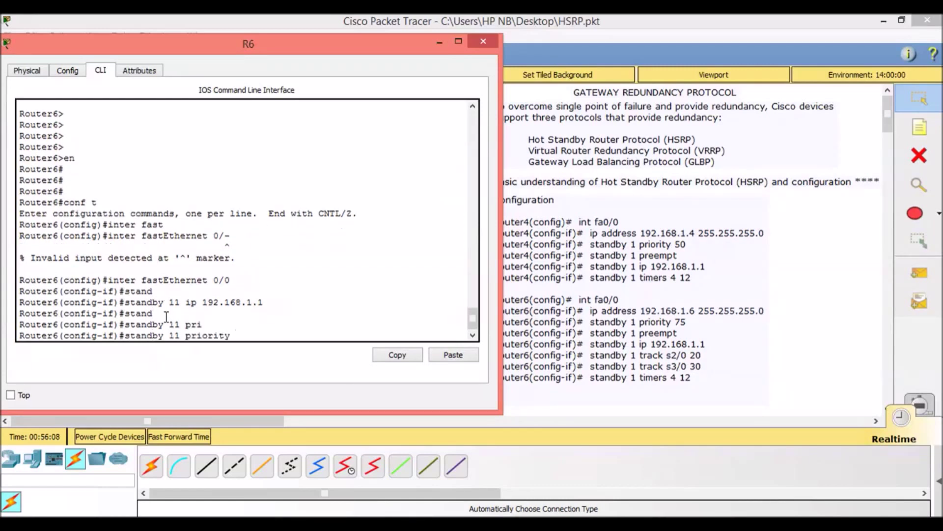
type("75")
key("Return")
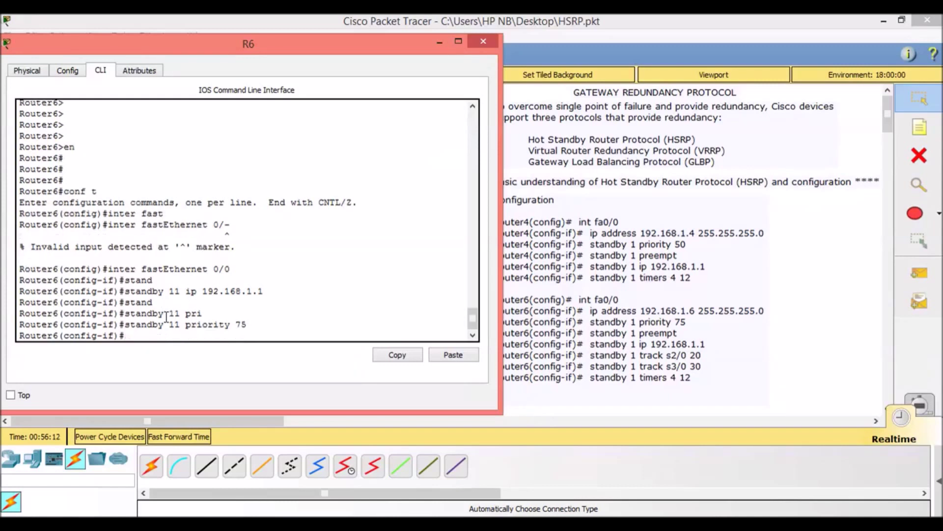
- Enable preemption for R6's group 11 and begin the standby 11 timers command
type("stand")
key("Tab")
type("11")
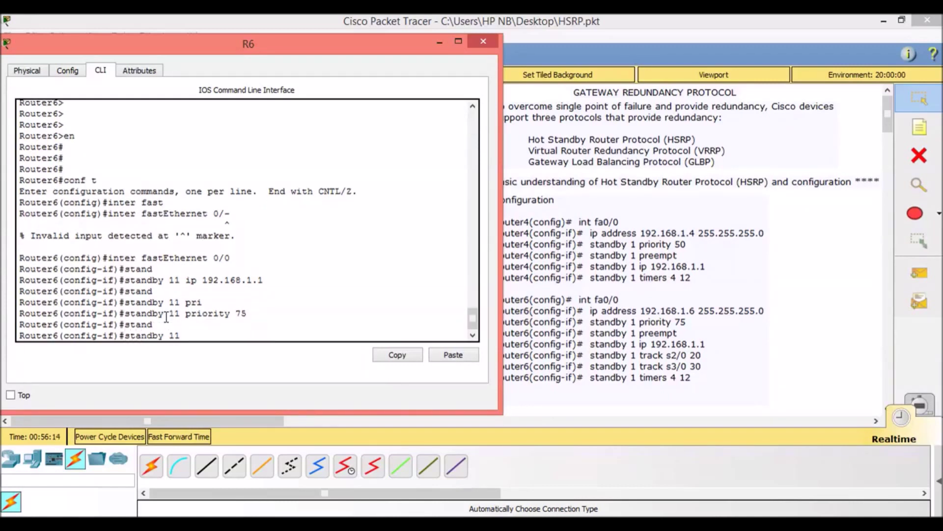
type(" pree")
key("Tab")
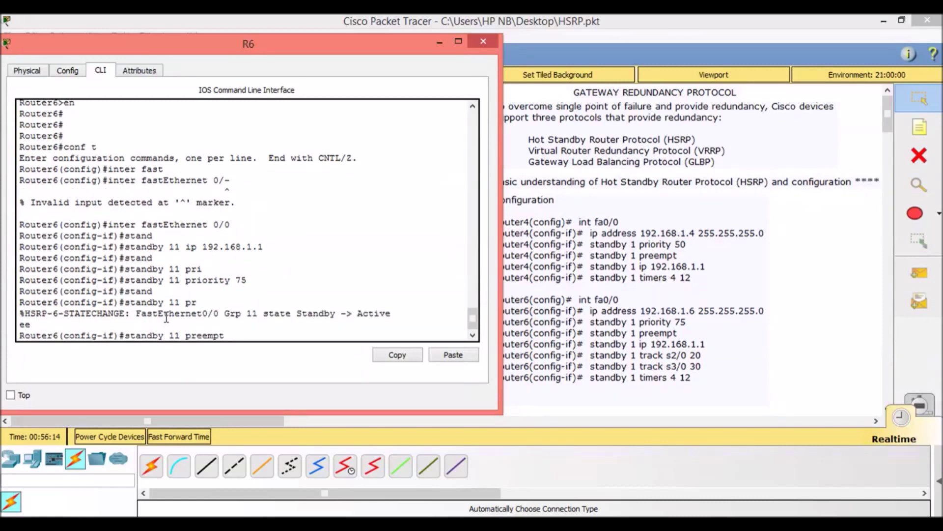
key("Return")
type("stan")
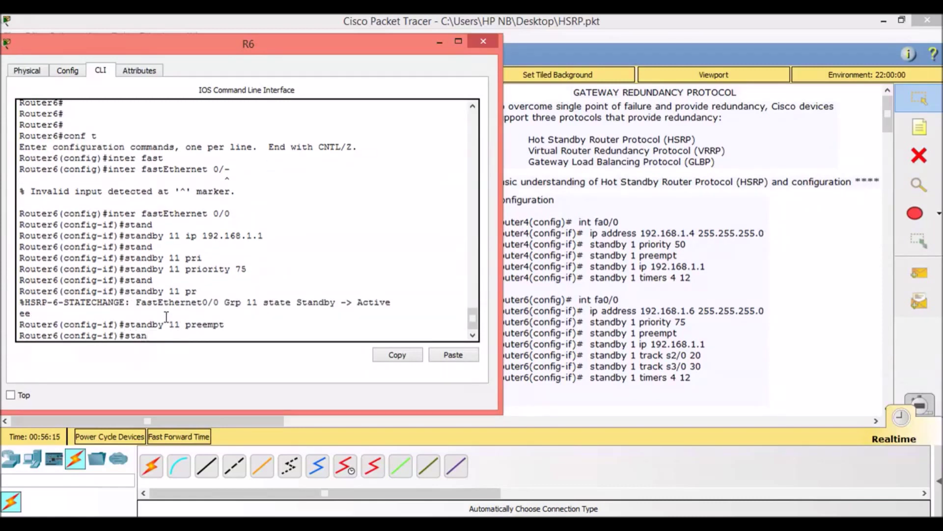
key("Tab")
type("11 ")
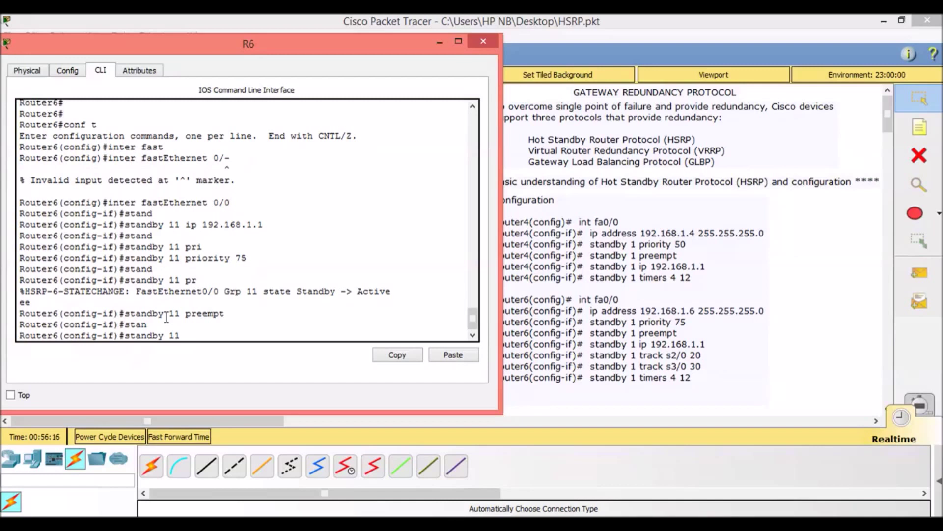
type("time")
- Set R6's group 11 timers to hello 4 and hold 12 seconds
key("Tab")
type("4 12")
key("Return")
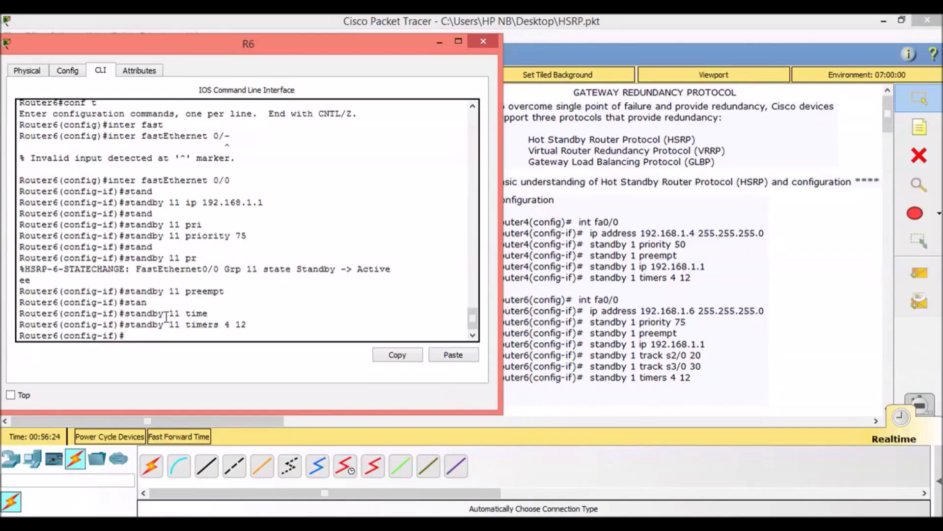
- List the standby 11 options, start a track command, and move the console aside
type("stand")
key("Tab")
type("11 ?")
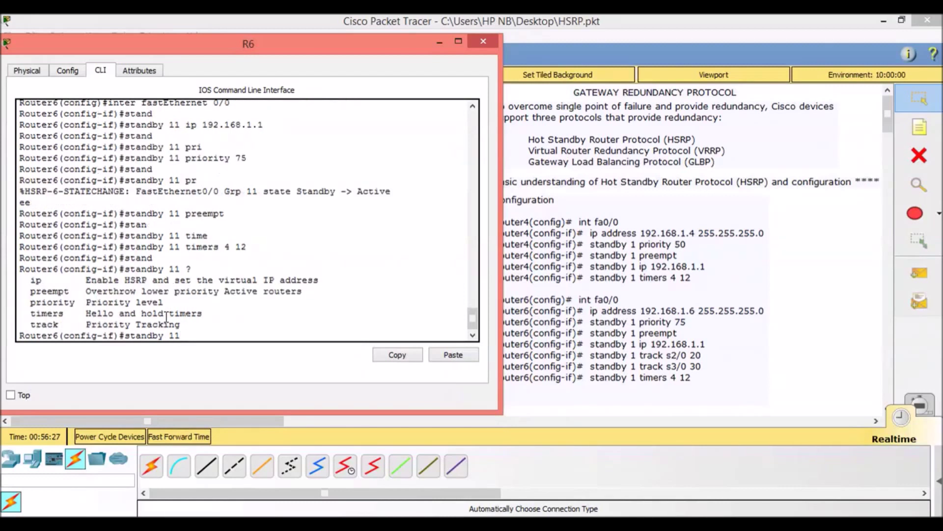
type("trac")
key("Tab")
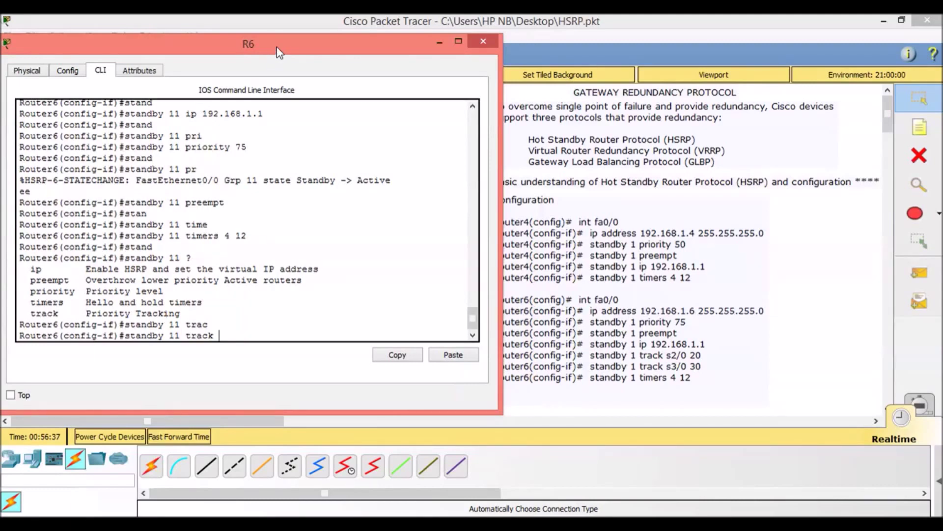
left_click_drag(296, 54, 823, 45)
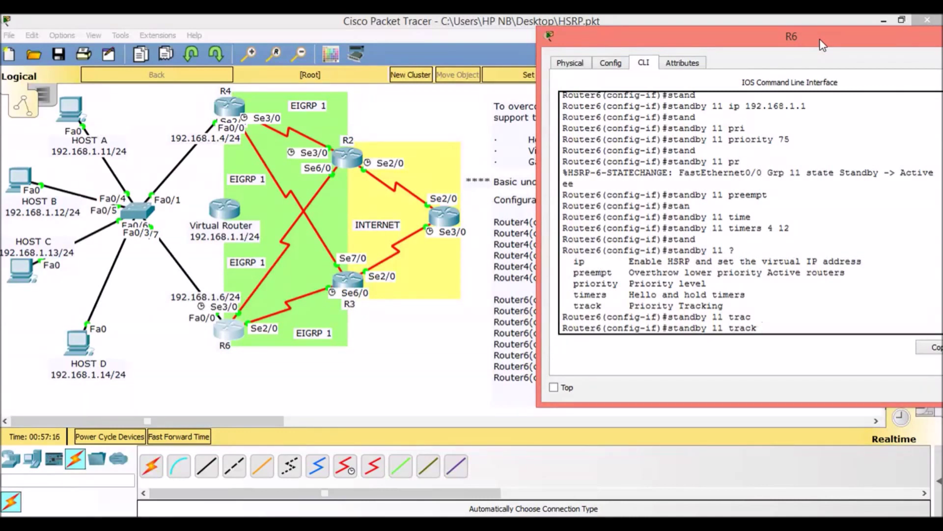
- Make group 11 track Serial2/0 and Serial3/0, then exit configuration mode with Ctrl+Z
type("ser")
key("Tab")
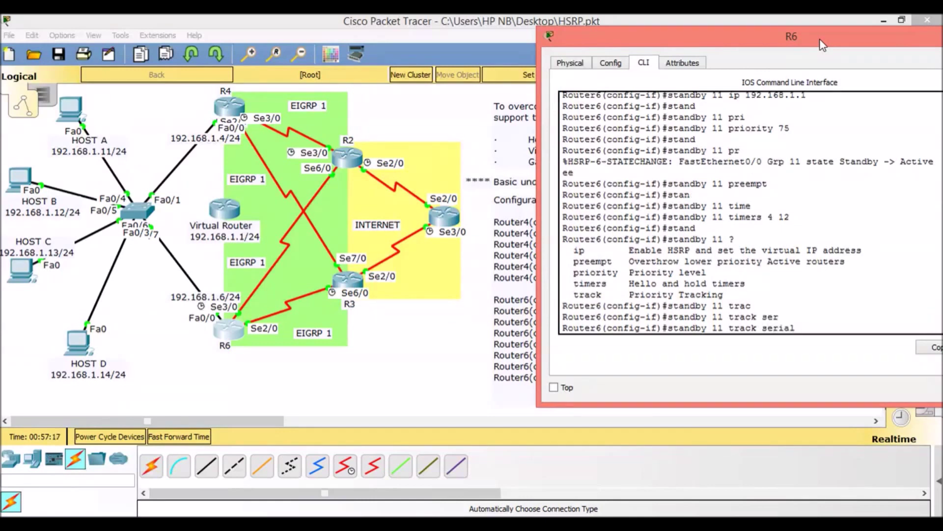
type("2/0")
key("Return")
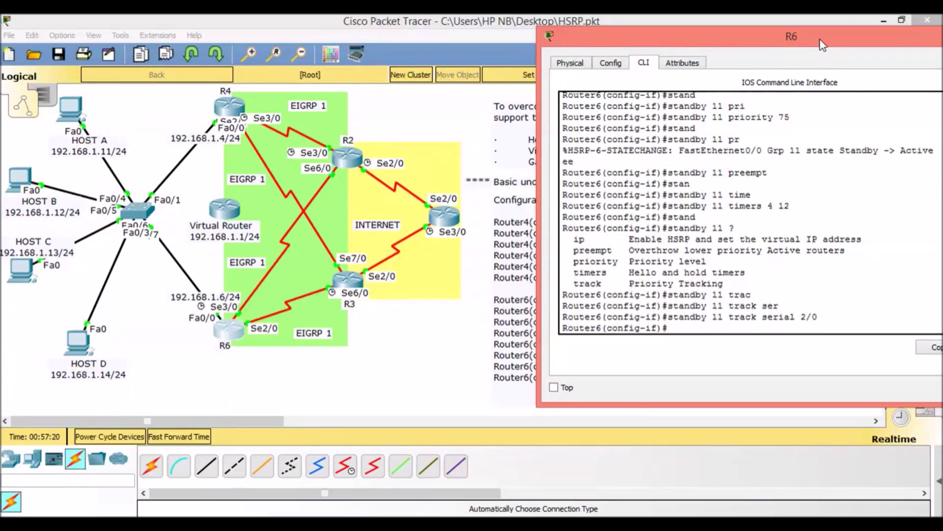
key("Up")
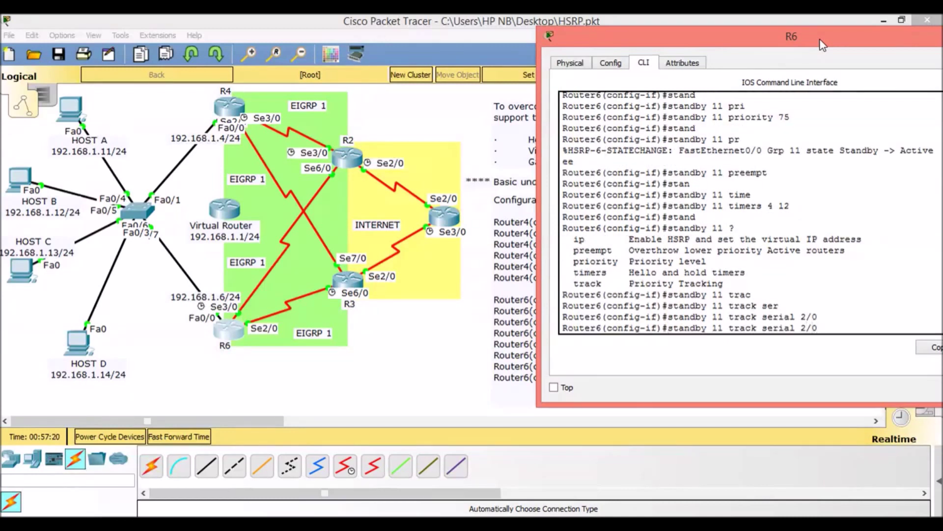
key("BackSpace")
type("3")
key("Return")
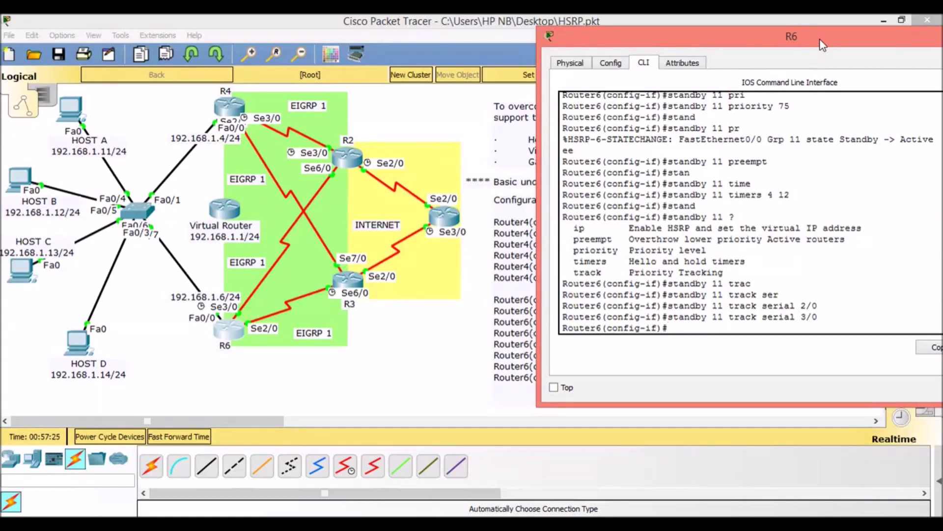
key("ctrl+z")
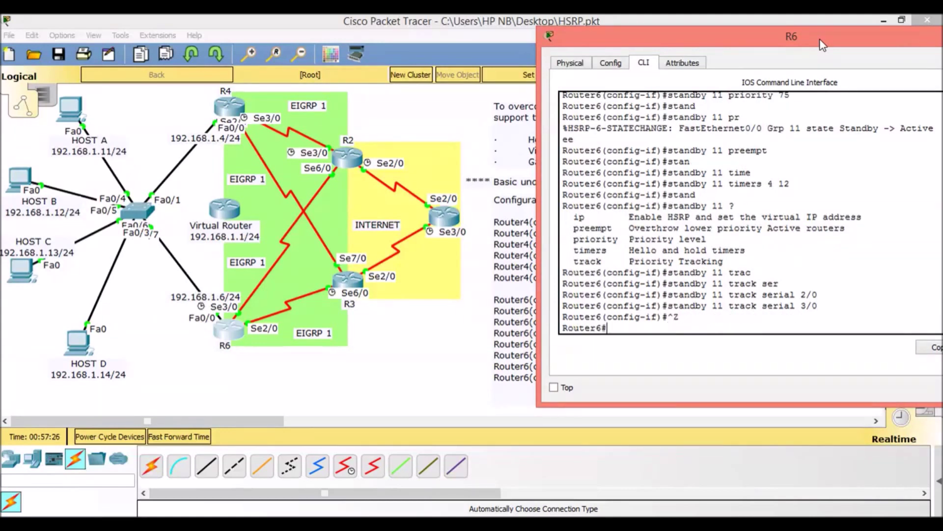
- Run show standby on R6 and highlight the Active state and FastEthernet0/0 Group 11 heading
key("Return")
key("Return")
key("Return")
key("Return")
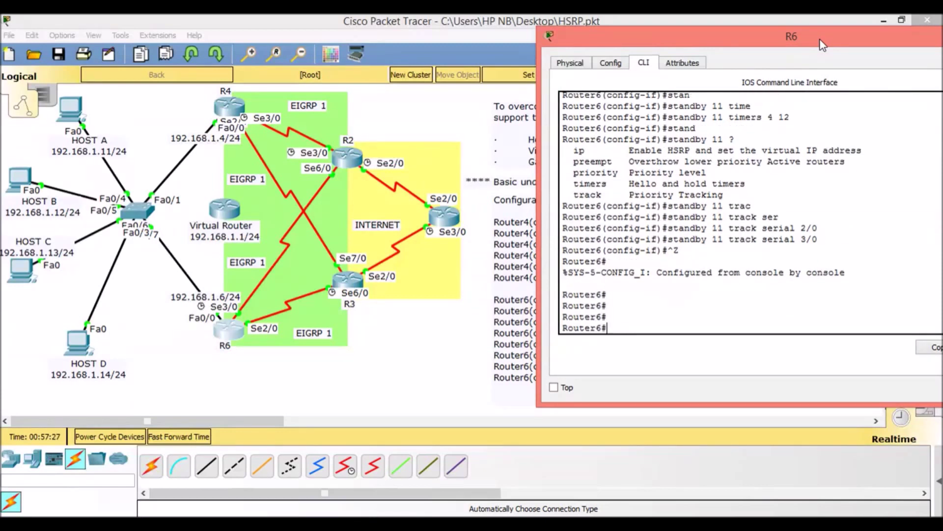
type("sh stand")
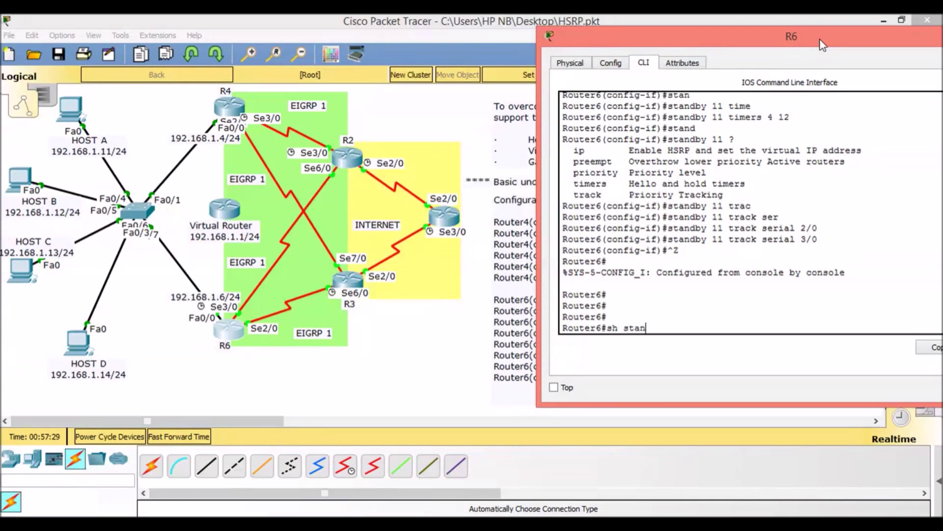
key("Tab")
key("Return")
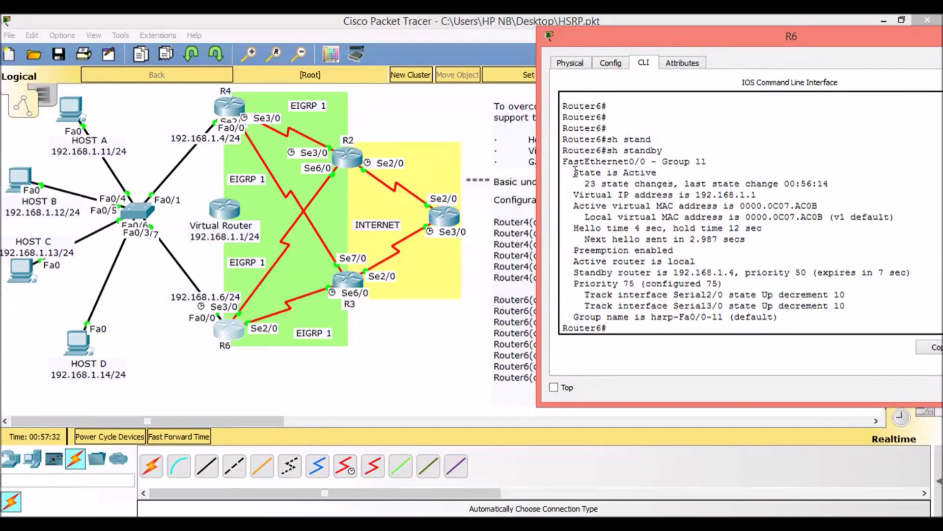
left_click_drag(572, 172, 660, 174)
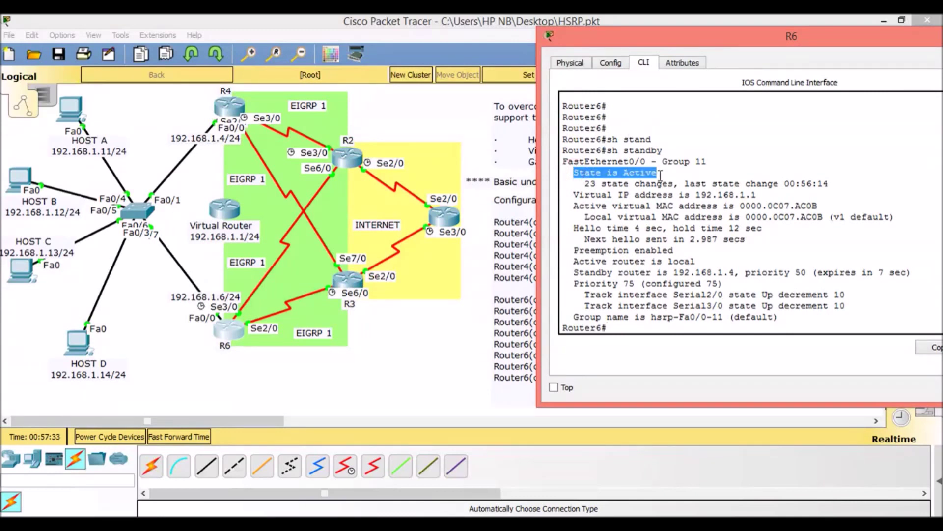
left_click(660, 174)
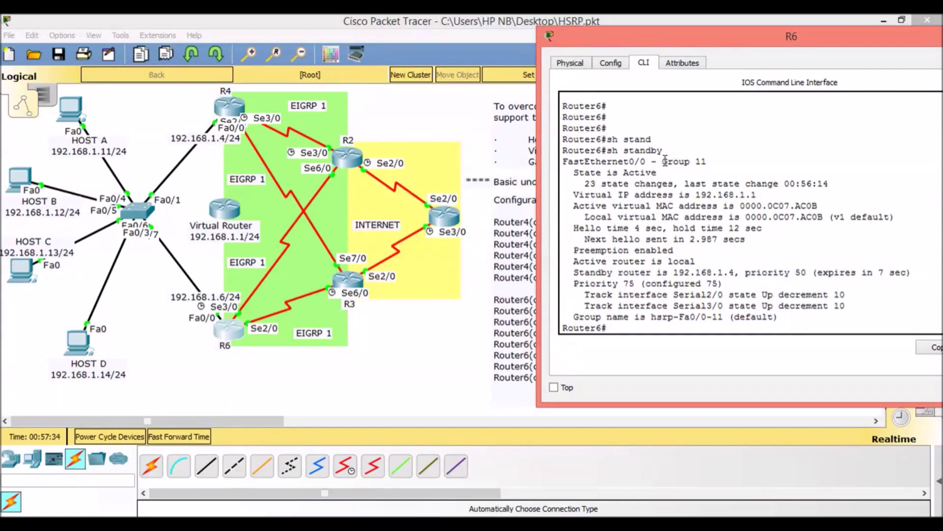
left_click_drag(563, 161, 650, 160)
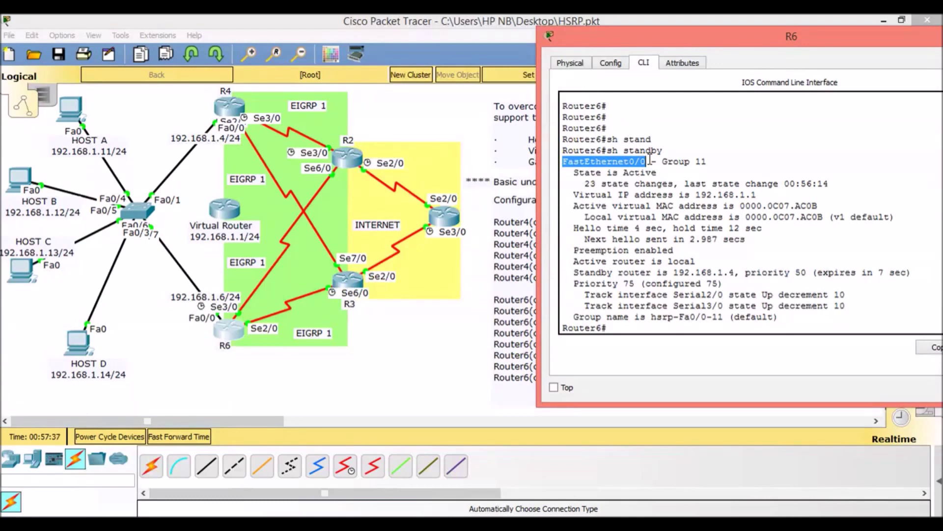
left_click_drag(650, 160, 710, 161)
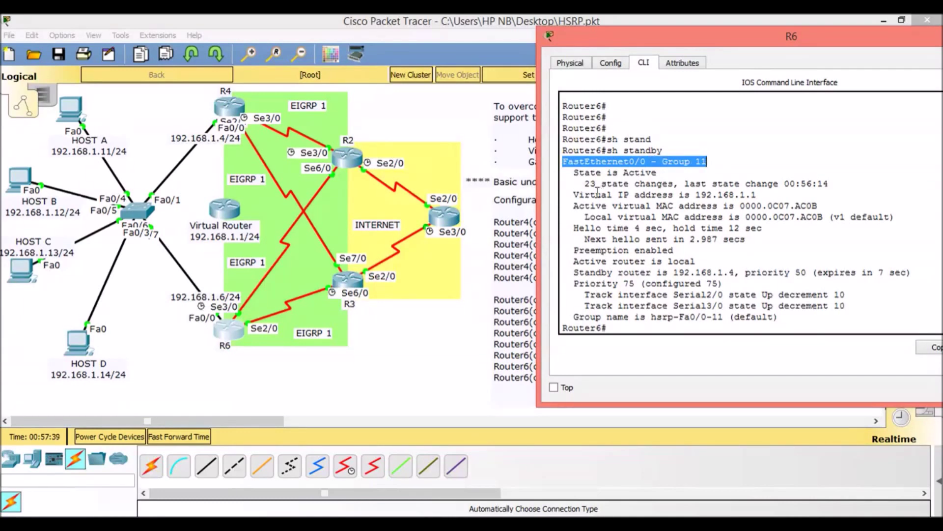
- Highlight the virtual IP, timers, preemption, local active router and standby 192.168.1.4 lines
left_click_drag(570, 195, 760, 195)
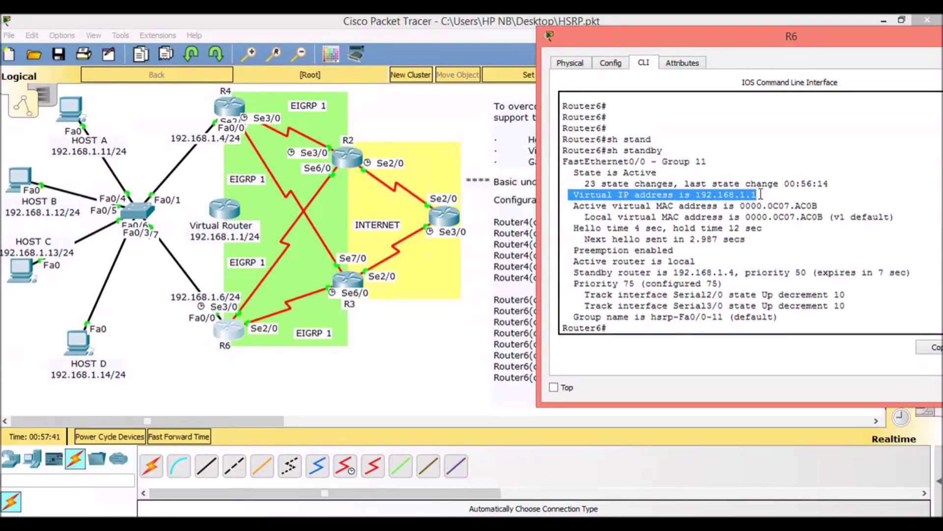
left_click_drag(572, 228, 763, 227)
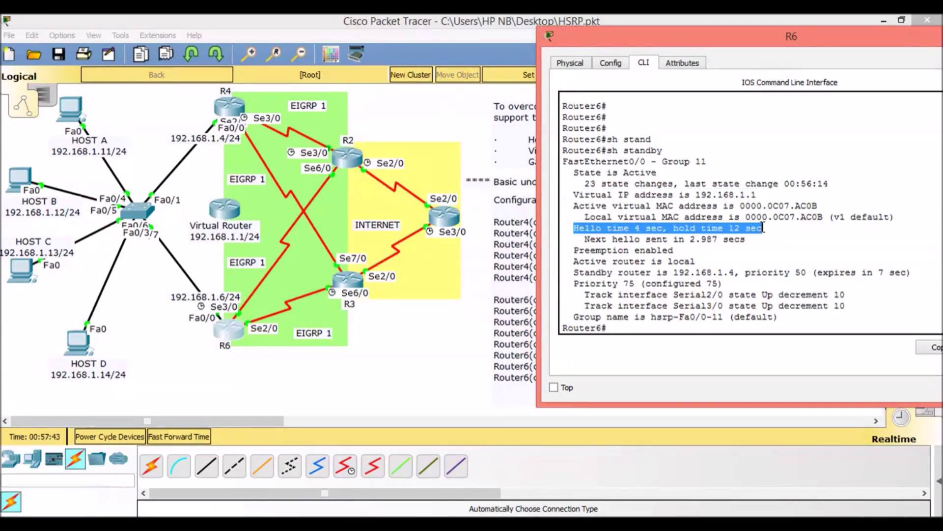
left_click(763, 227)
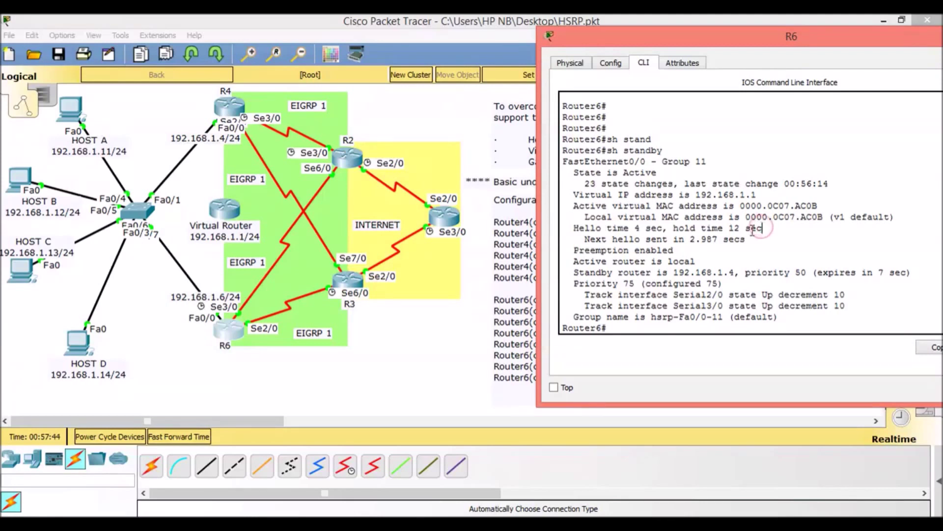
left_click_drag(576, 251, 680, 248)
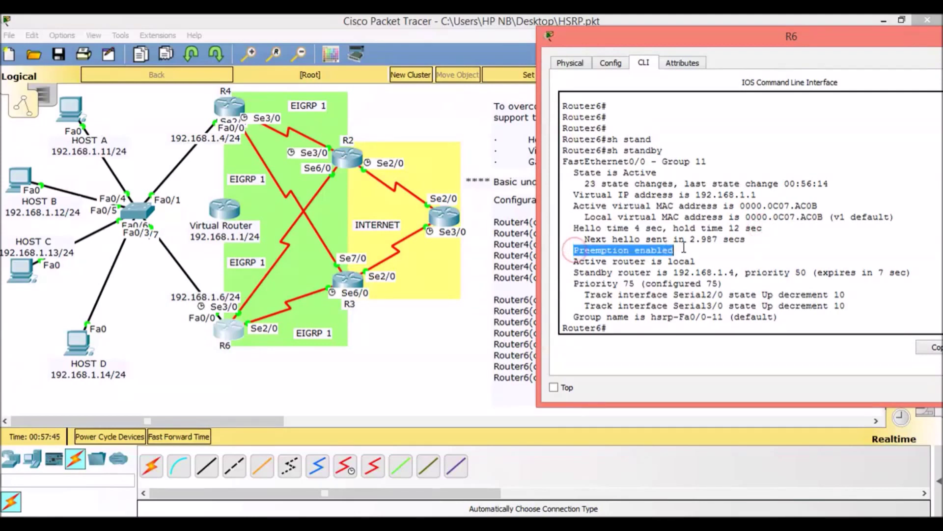
left_click(682, 248)
left_click_drag(573, 261, 711, 258)
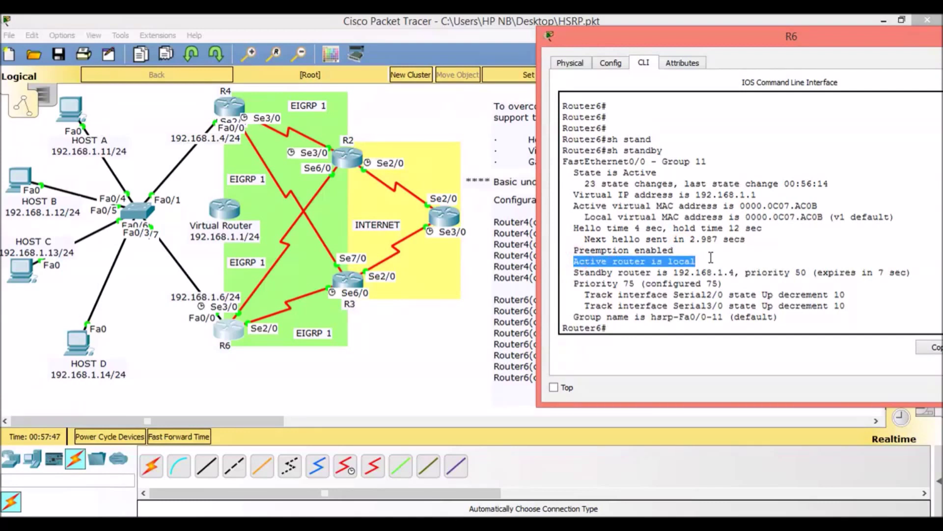
left_click(711, 258)
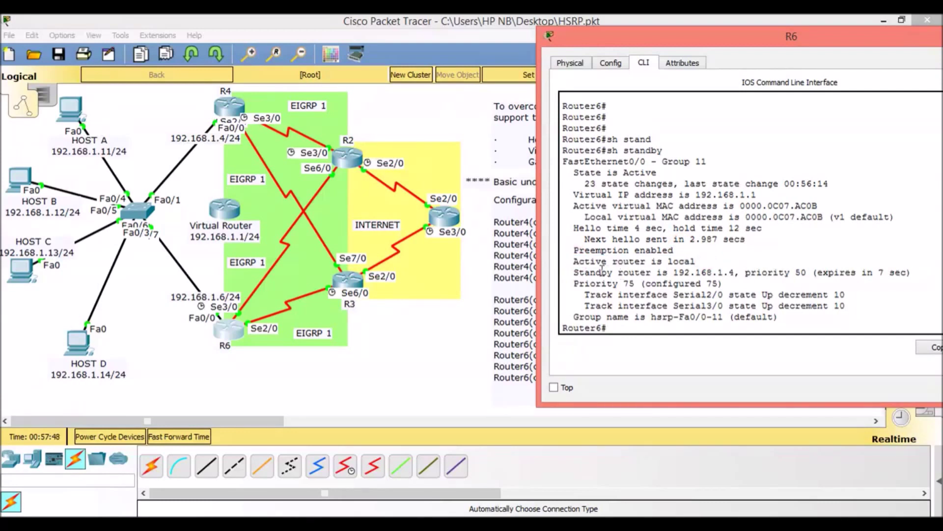
left_click(573, 273)
left_click_drag(572, 273, 736, 273)
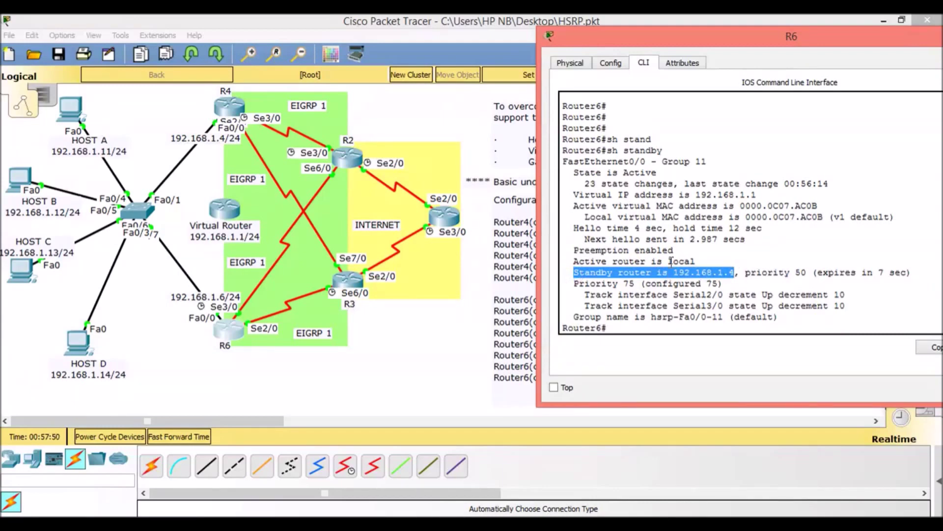
key("super+c")
left_click(397, 195)
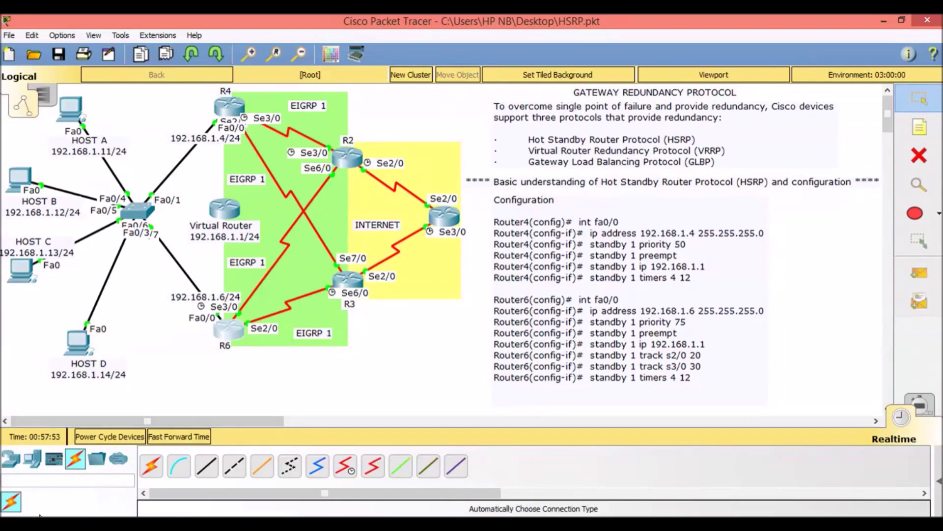
key("alt+Tab")
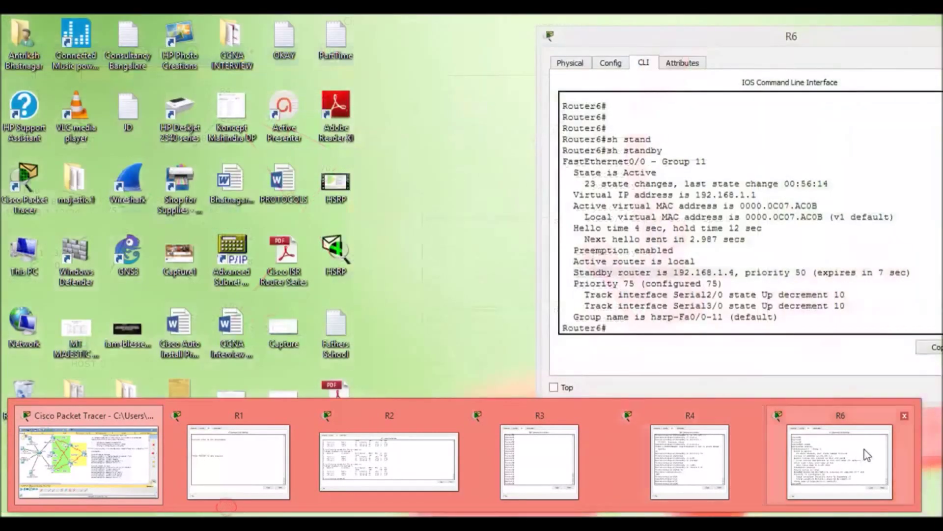
left_click(864, 449)
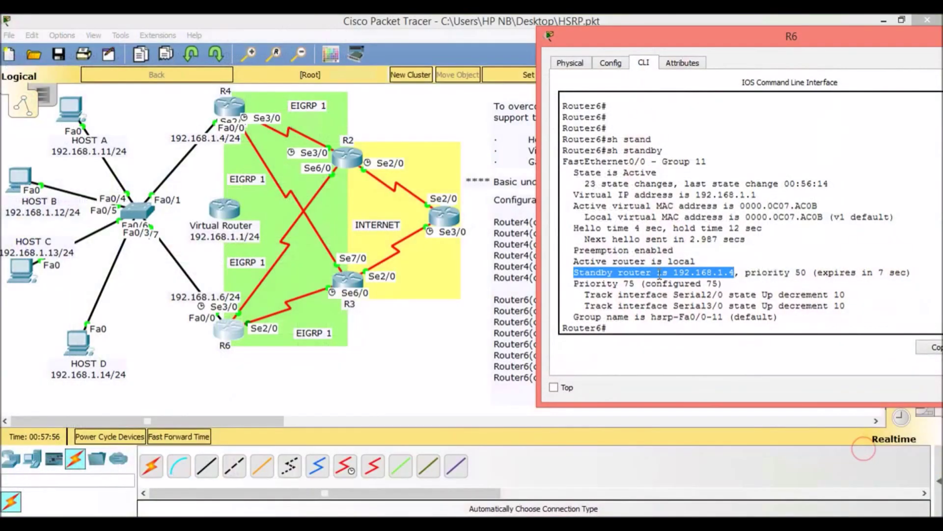
left_click(762, 272)
left_click_drag(747, 272, 808, 272)
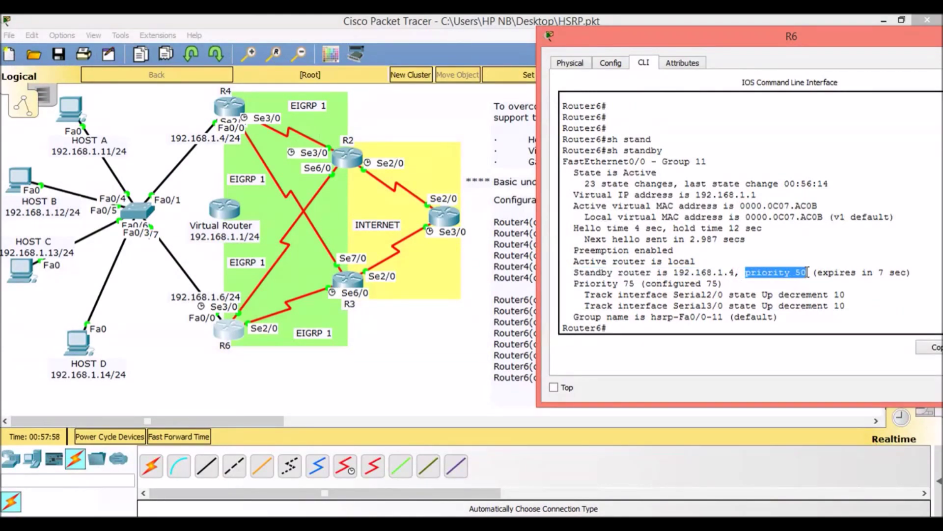
left_click(844, 271)
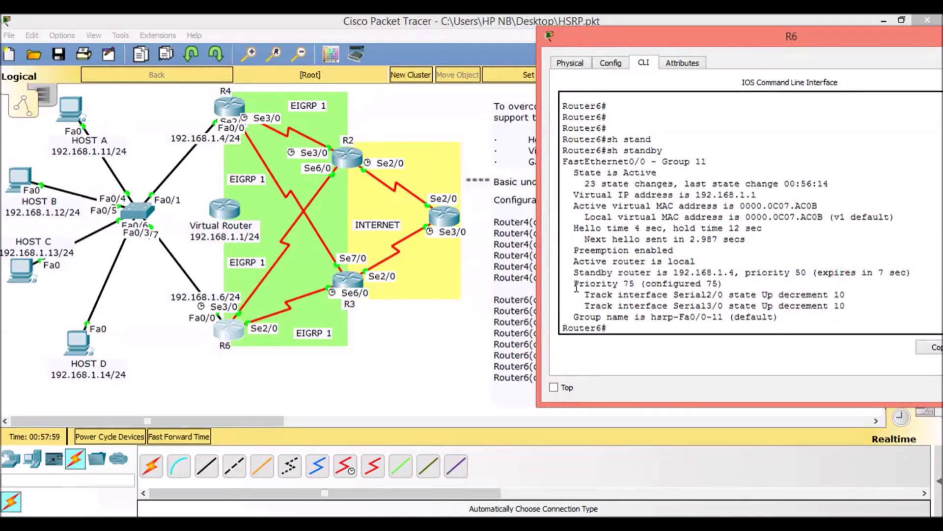
left_click_drag(574, 284, 635, 283)
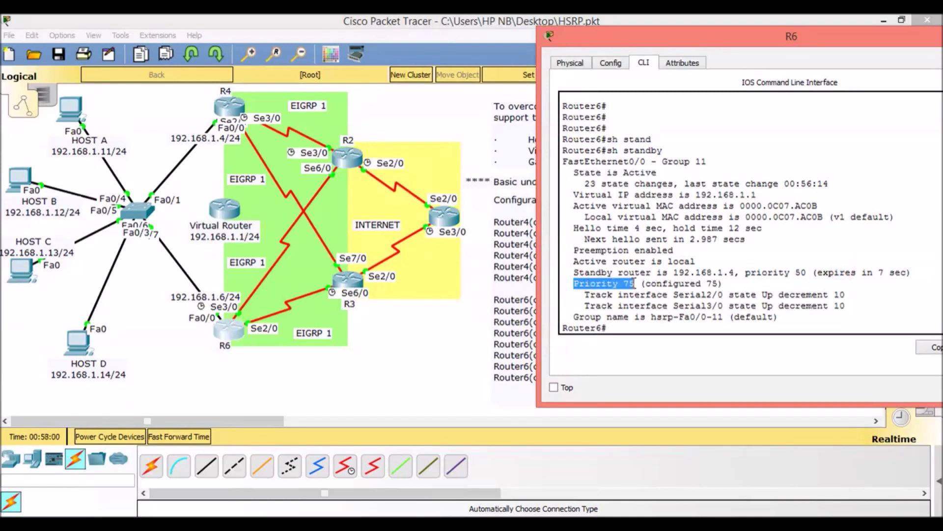
left_click(681, 283)
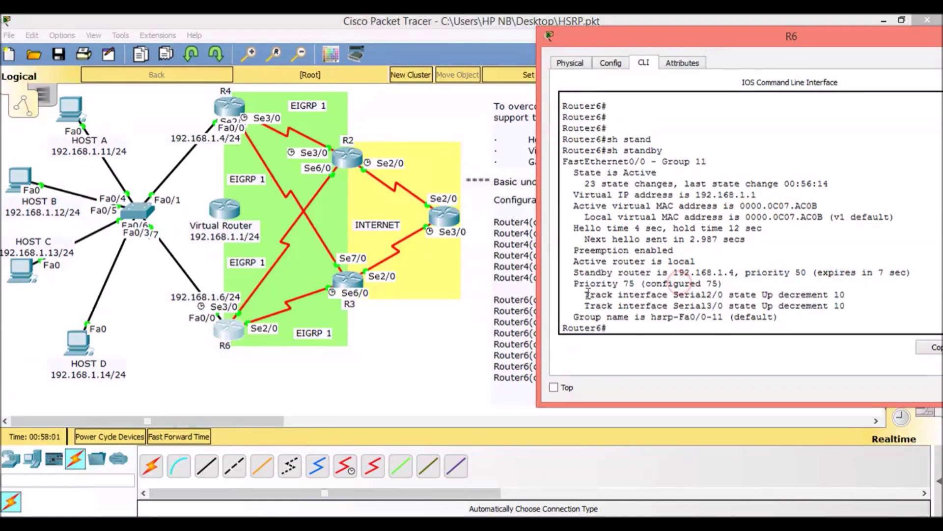
left_click_drag(585, 294, 849, 303)
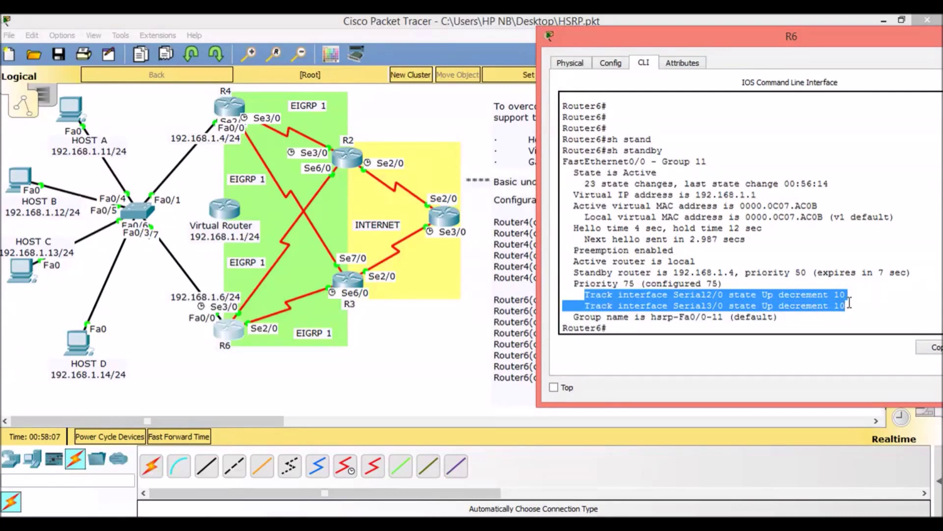
left_click(849, 303)
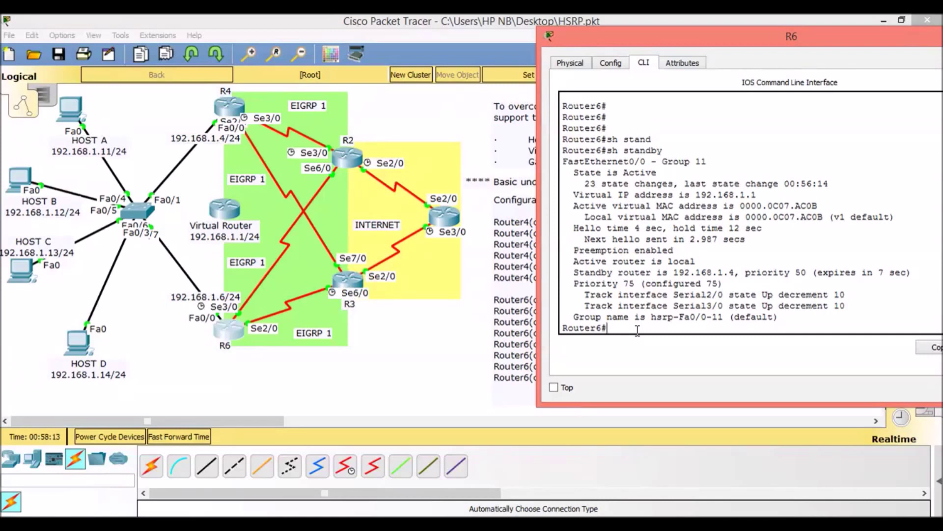
- Run show standby brief on R6 and move its console over the topology
type("sh stand")
key("Tab")
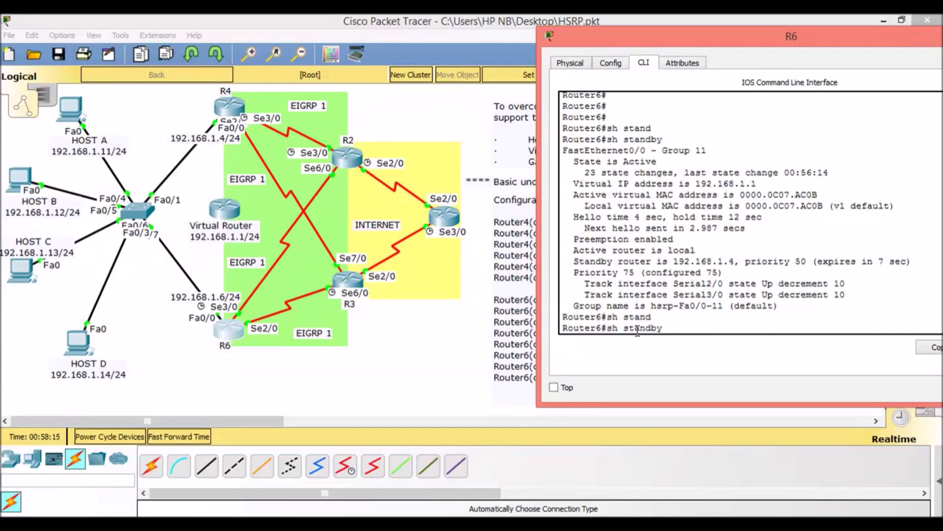
type("bri")
key("Tab")
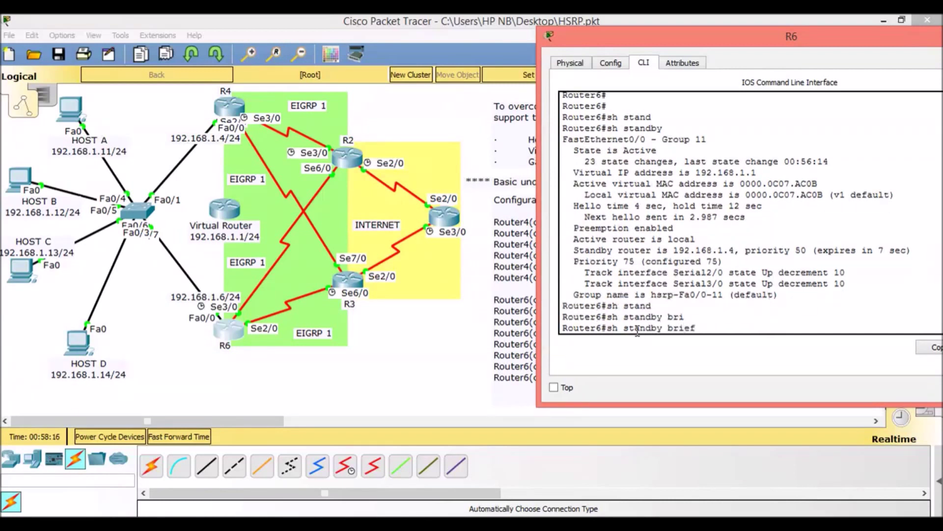
key("Return")
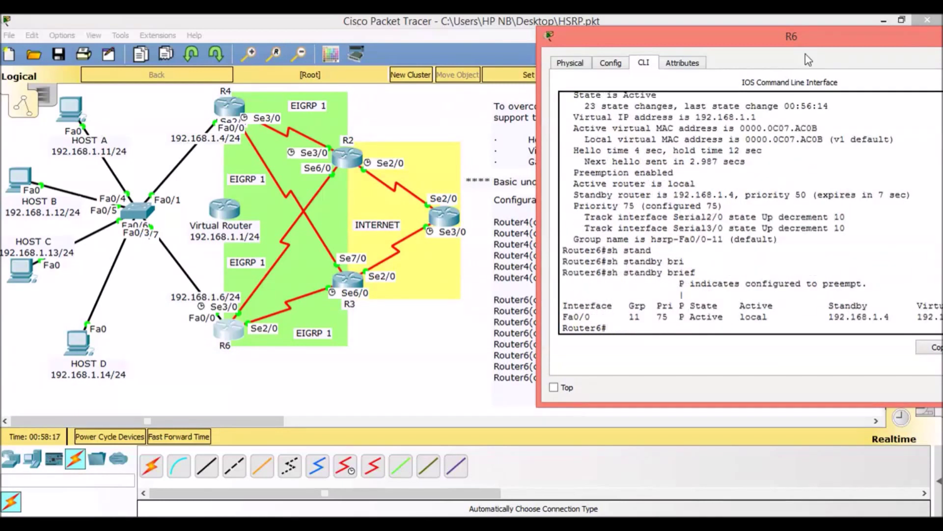
left_click_drag(824, 39, 565, 26)
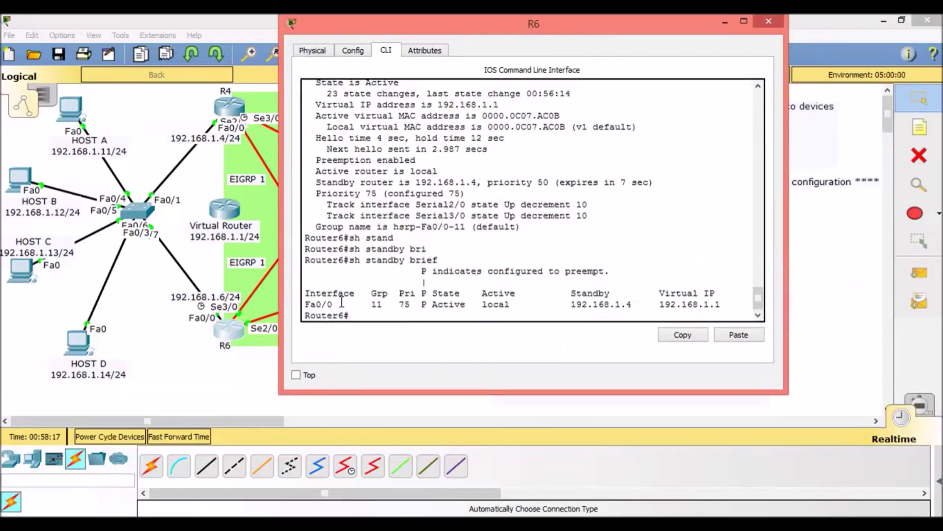
- Highlight the Active local, standby 192.168.1.4 and virtual IP 192.168.1.1 columns, then minimize R6's window
left_click_drag(304, 304, 511, 306)
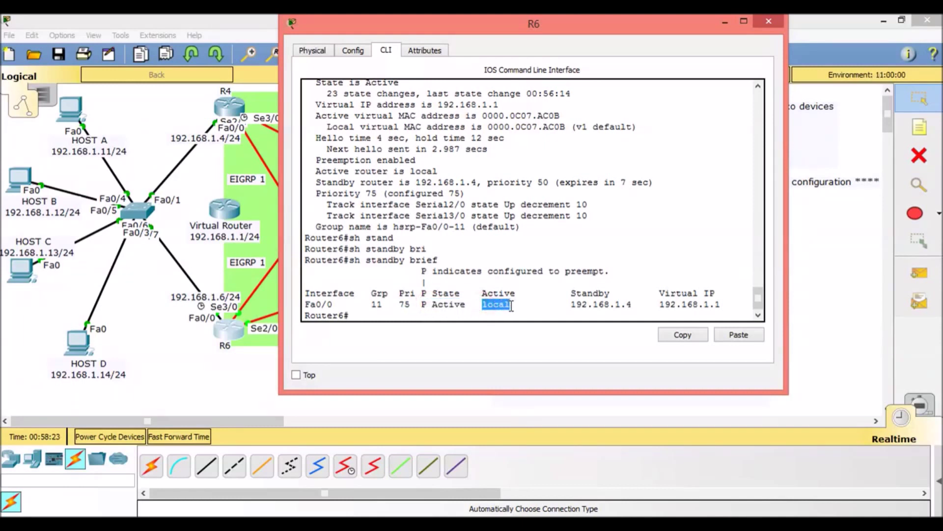
left_click_drag(573, 305, 633, 304)
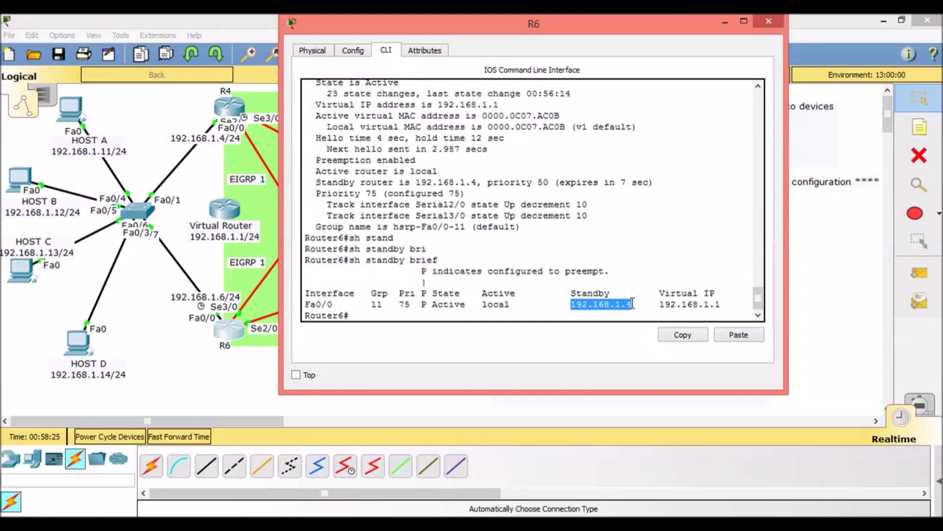
left_click_drag(653, 304, 726, 307)
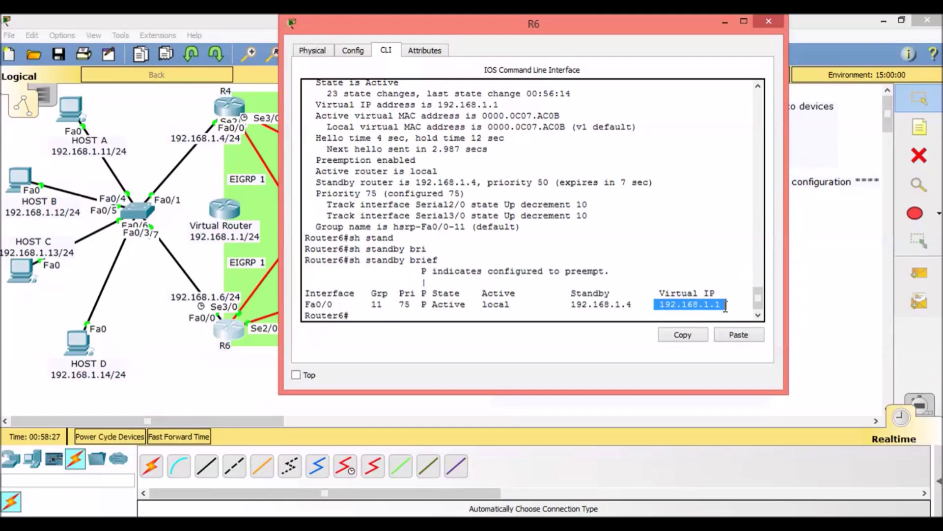
left_click(725, 306)
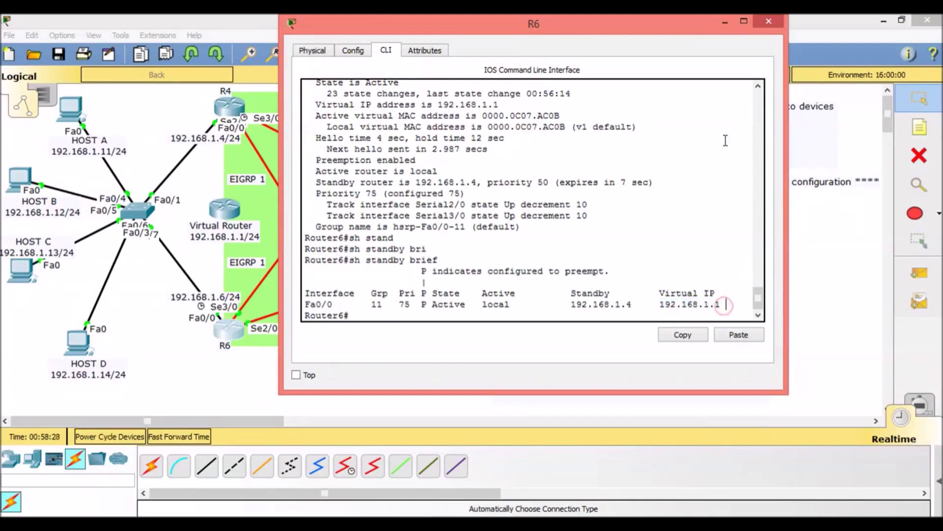
left_click(725, 140)
left_click(725, 21)
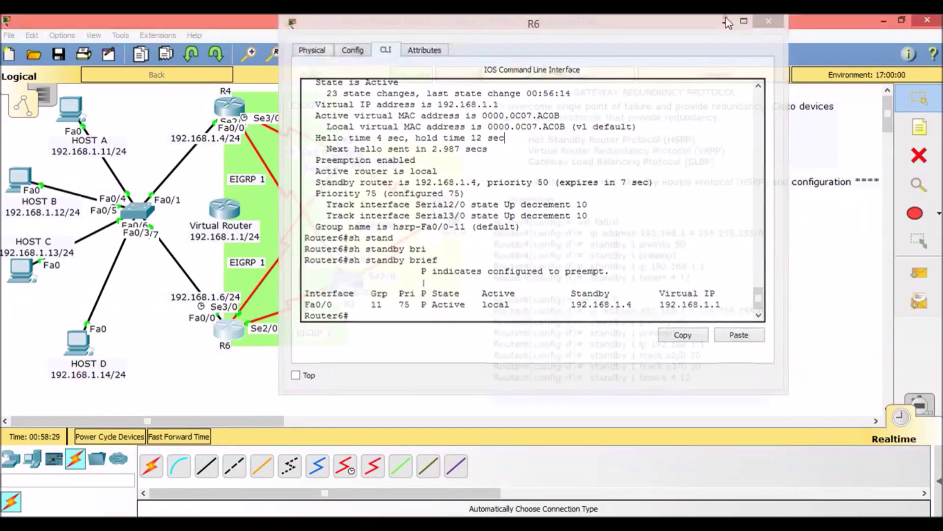
- Set HOST A's default gateway to 192.168.1.1 and close its window
left_click(385, 360)
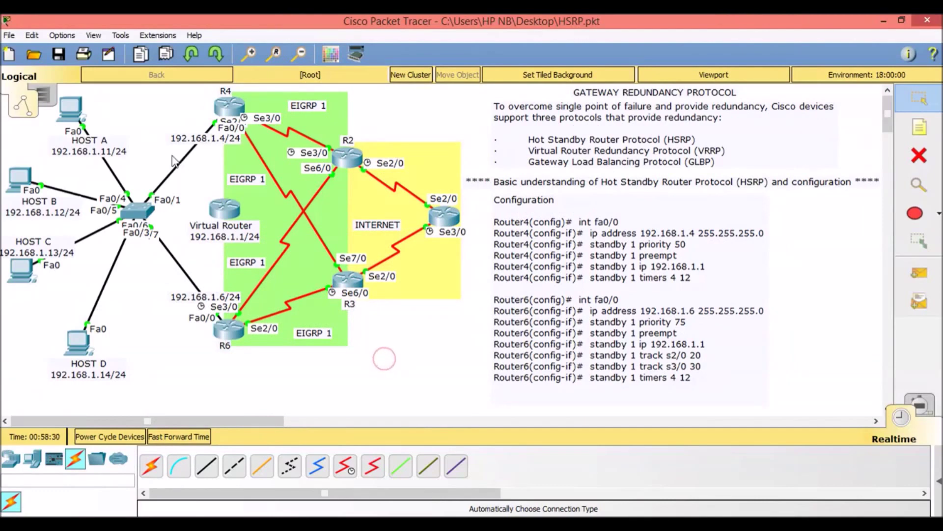
left_click(76, 113)
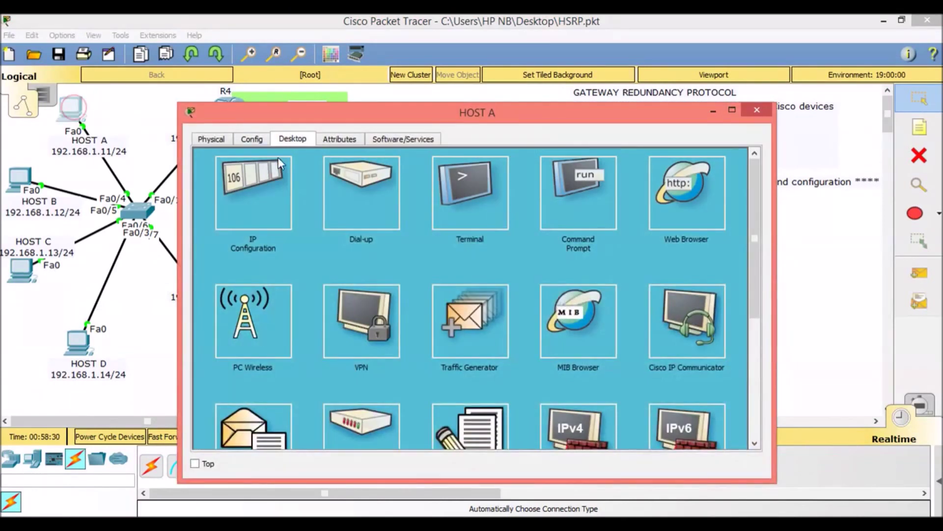
left_click(257, 195)
left_click(416, 250)
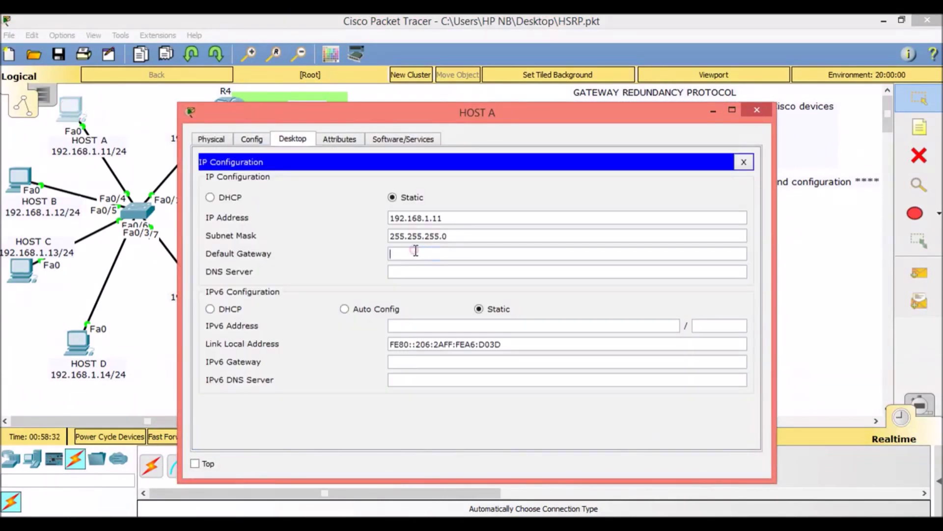
type("192.168.1.1")
left_click(743, 162)
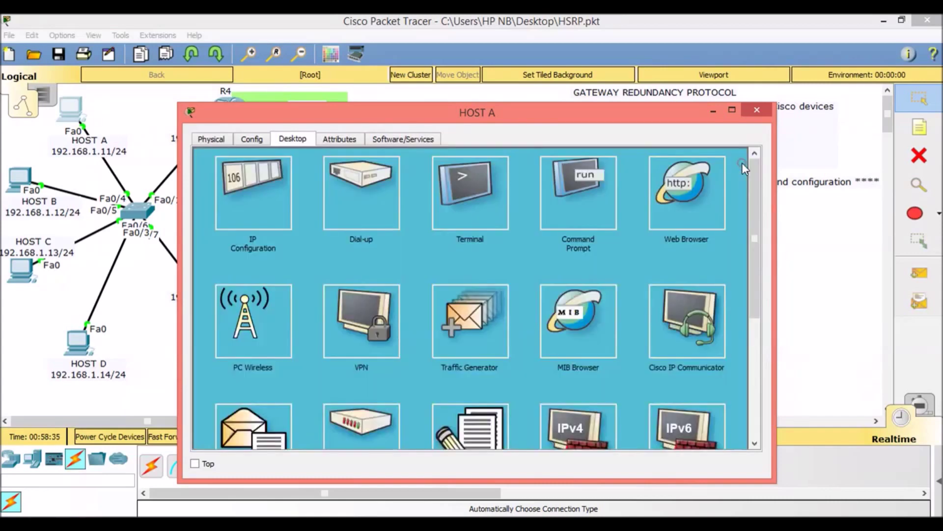
left_click(713, 113)
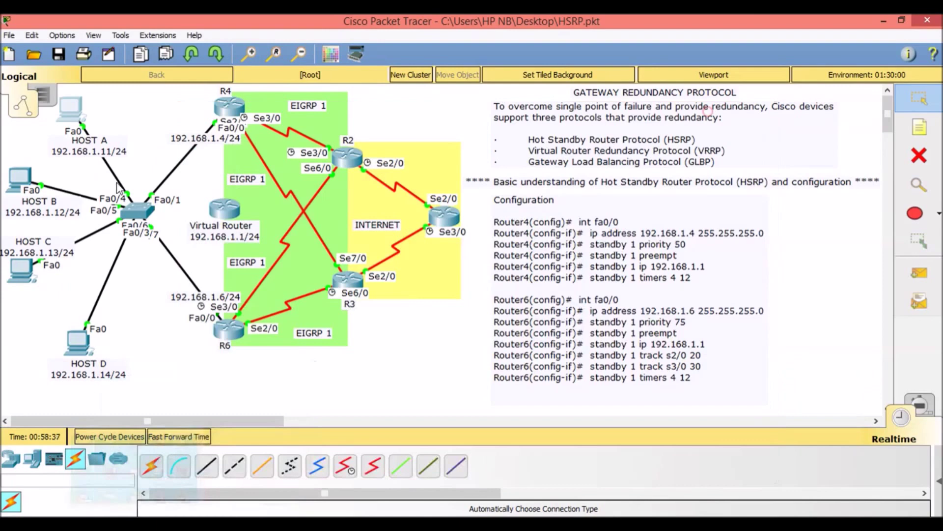
- Set HOST B's default gateway to 192.168.1.1 and close its window
left_click(19, 177)
left_click(258, 202)
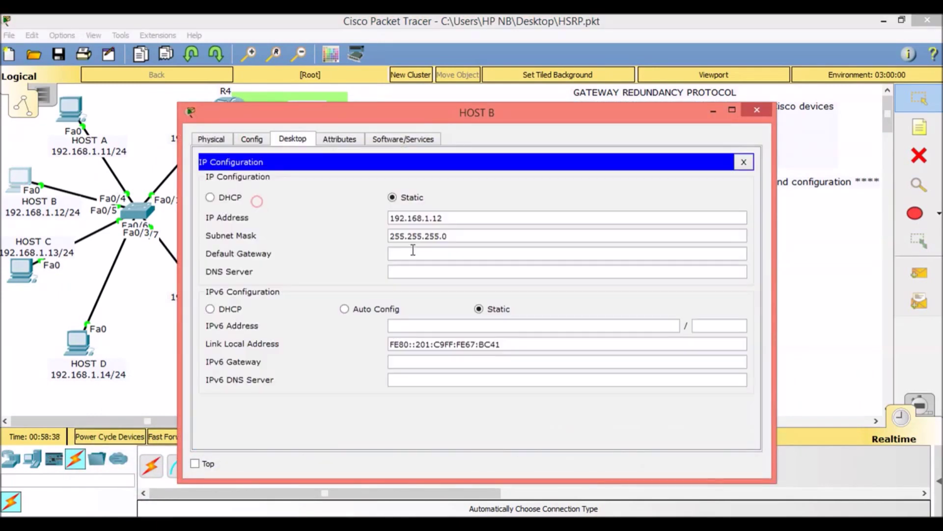
left_click(432, 256)
type("192.168.1.1")
left_click(745, 163)
left_click(757, 109)
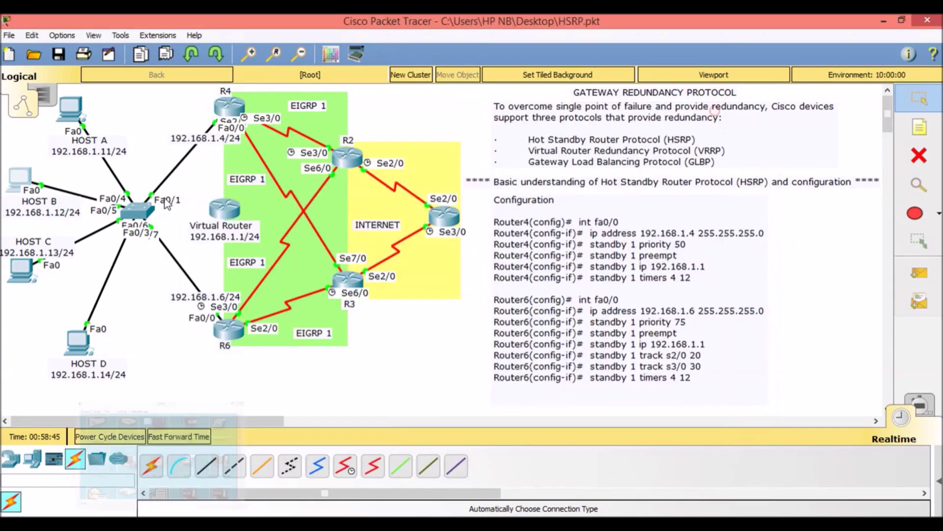
- Set HOST C's default gateway to 192.168.1.1 and close its window
left_click(23, 278)
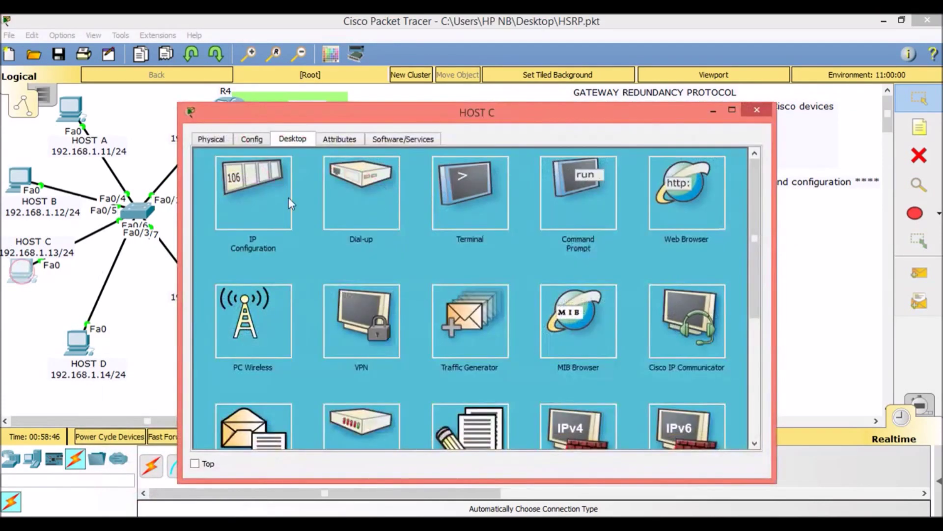
left_click(266, 204)
left_click(408, 253)
type("192.168.1.1")
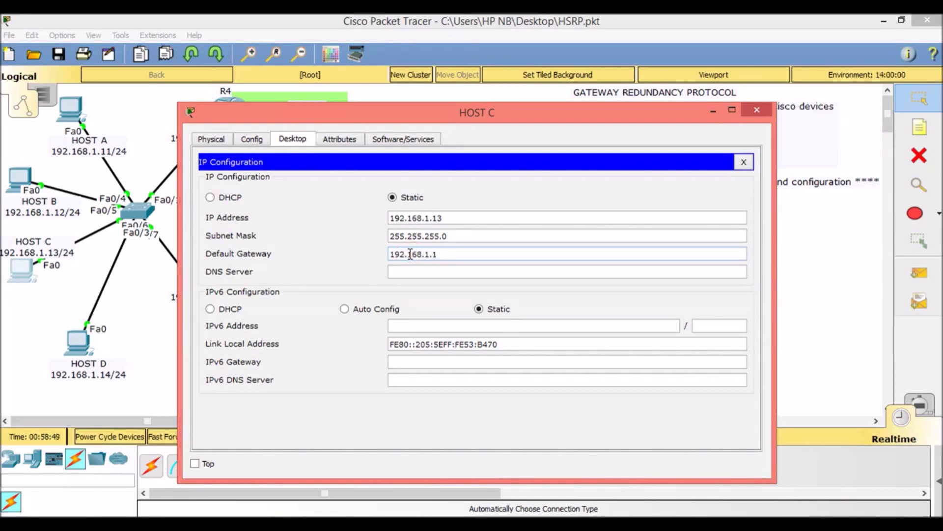
left_click(744, 162)
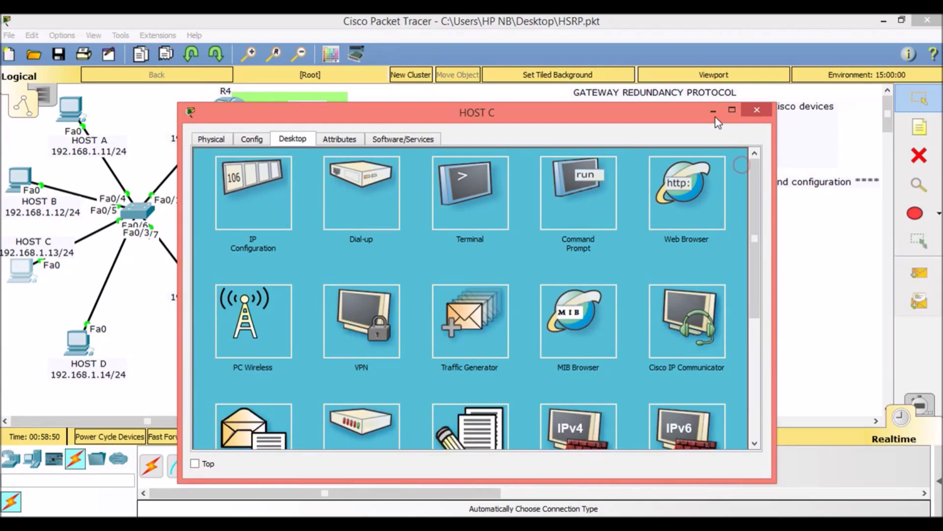
left_click(714, 112)
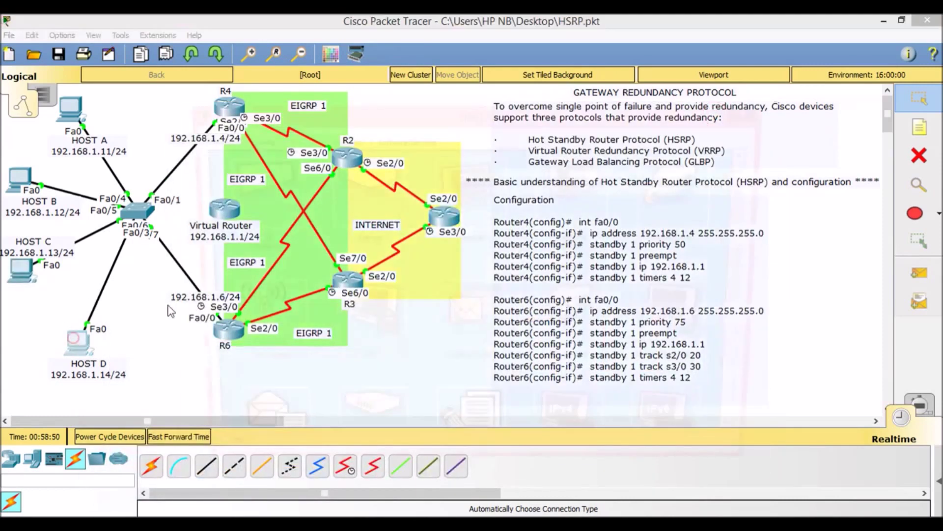
- Set HOST D's default gateway to 192.168.1.1 and close its window
left_click(75, 339)
left_click(261, 212)
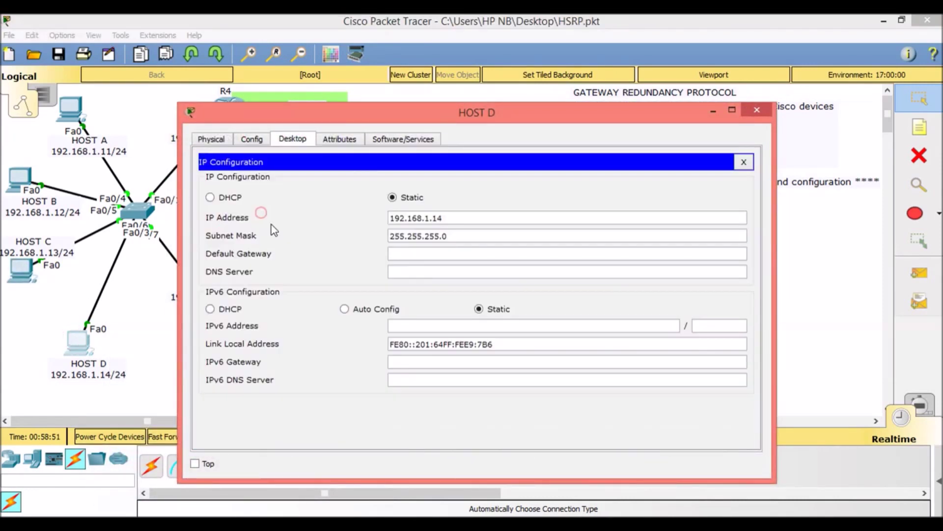
left_click(411, 255)
type("192.168.1.1")
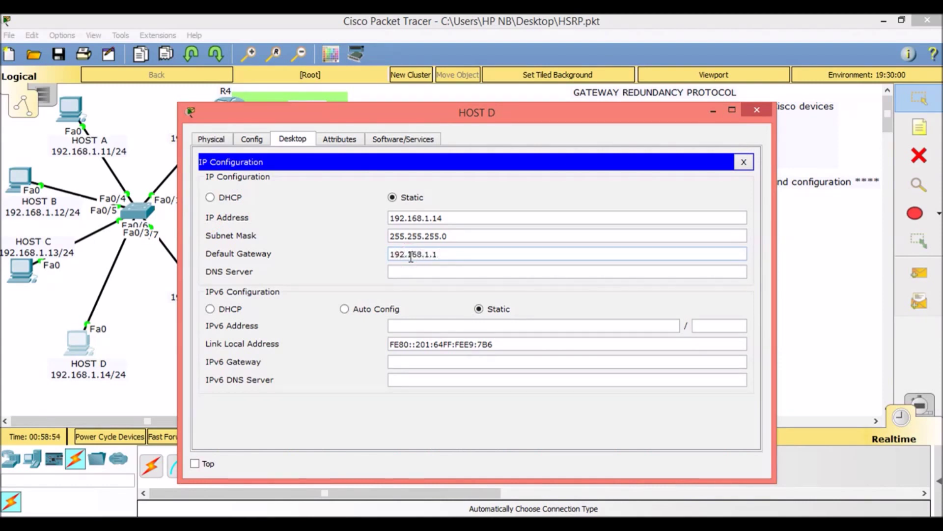
left_click(744, 162)
left_click(757, 111)
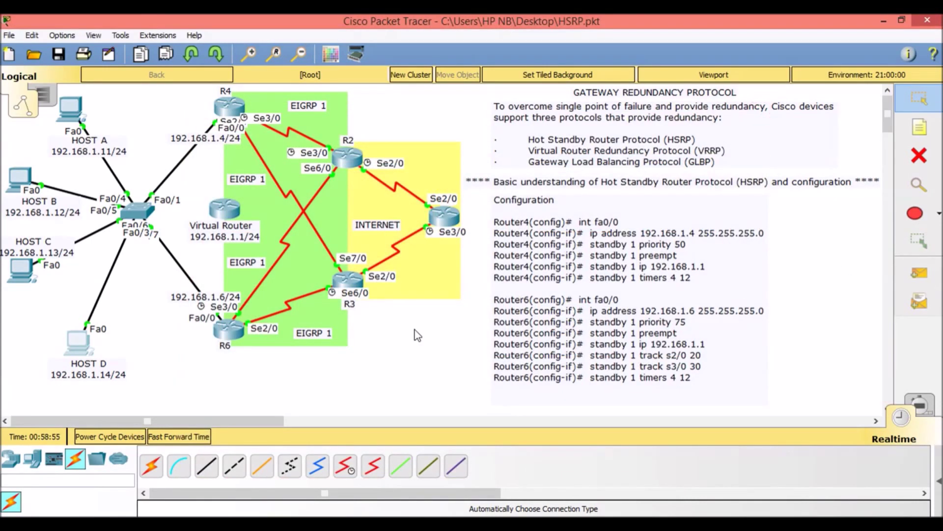
left_click(363, 353)
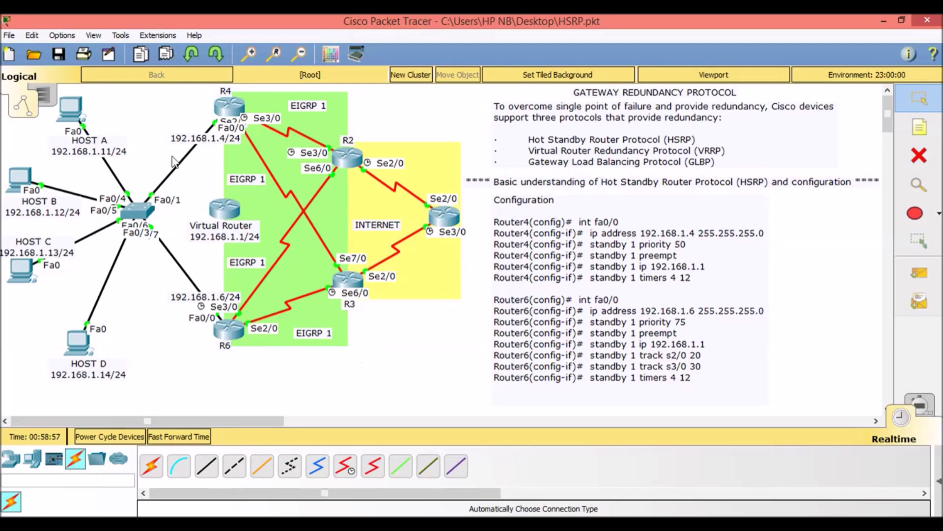
- From HOST A's Command Prompt, rerun ping 12.0.0.1, getting 3 of 4 replies
left_click(73, 109)
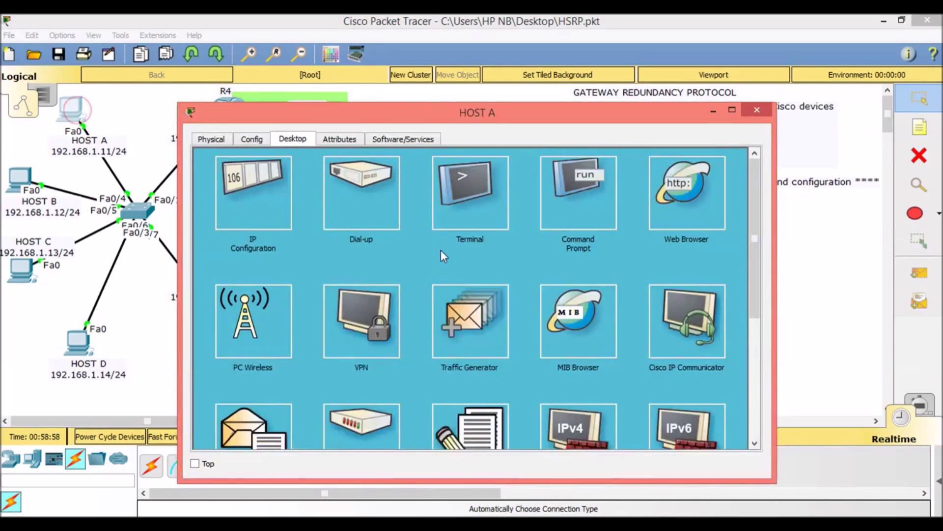
left_click(598, 211)
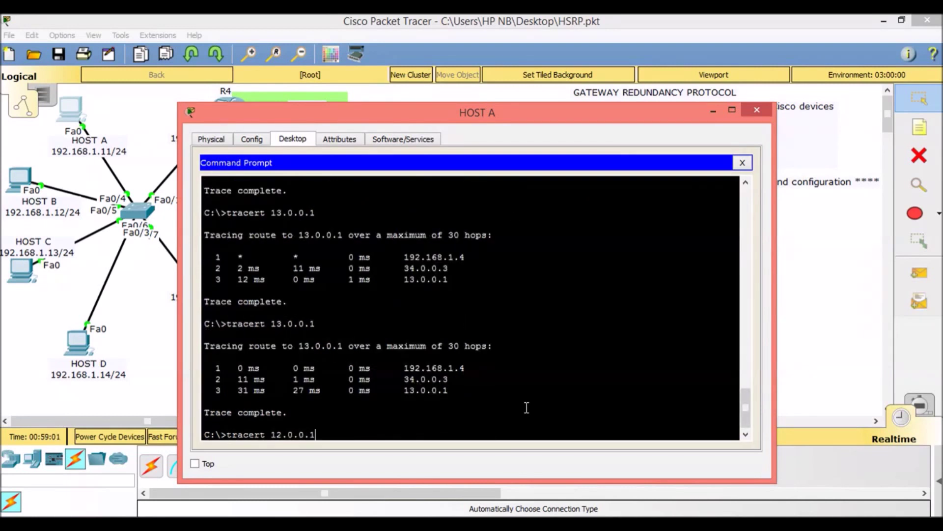
key("Up")
key("Return")
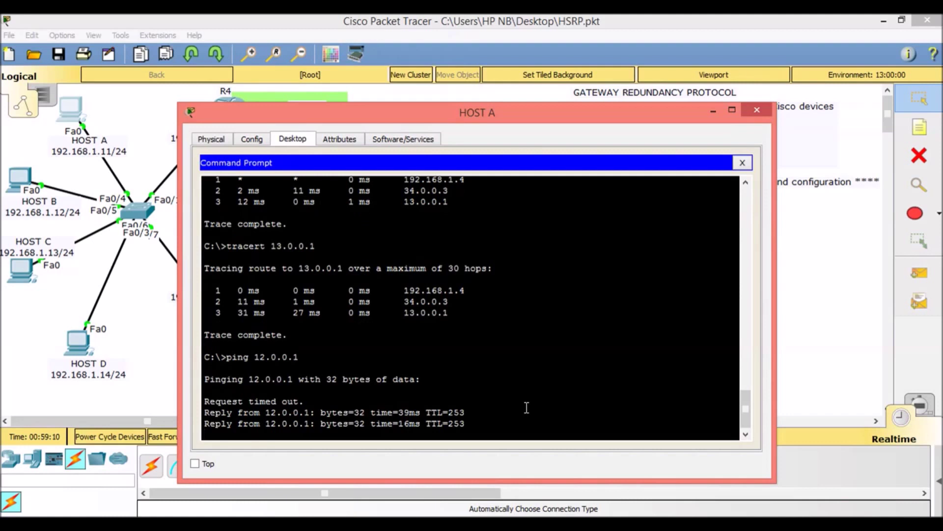
- Edit the recalled command to ping 13.0.0.1, getting all 4 replies, and move the window aside
key("Up")
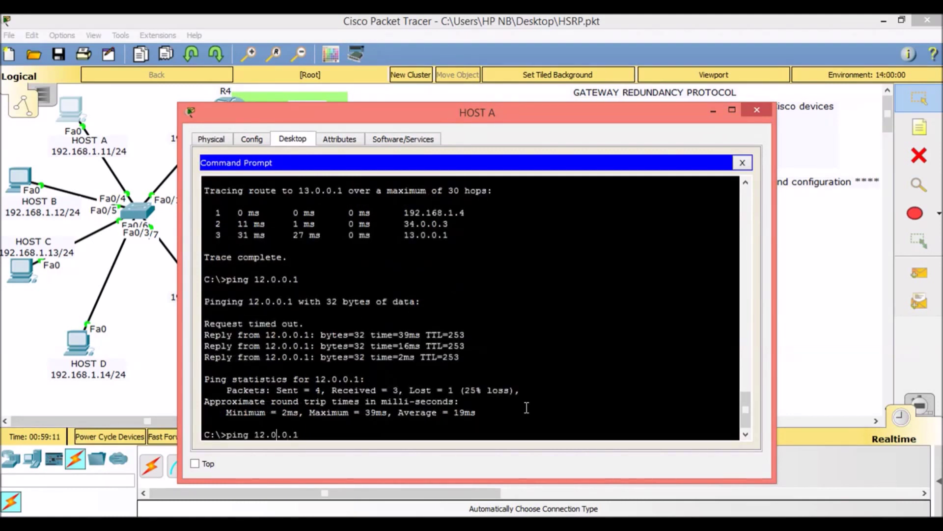
key("Left")
key("Left")
key("Left")
key("Left")
key("Left")
key("Left")
key("BackSpace")
type("3")
key("Return")
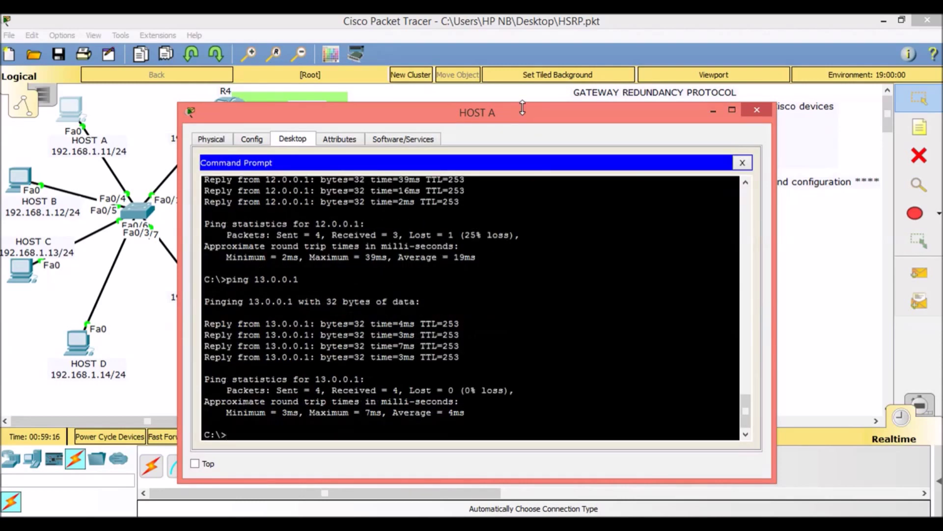
left_click_drag(522, 108, 735, 65)
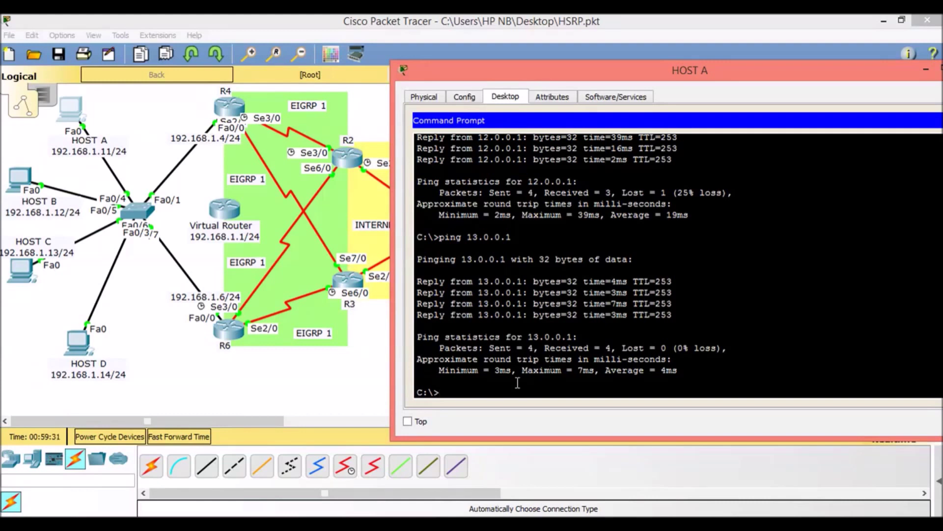
- Run tracert 12.0.0.1 from HOST A, confirming the first hop is 192.168.1.6
type("tracert 12.0.0.1")
key("Return")
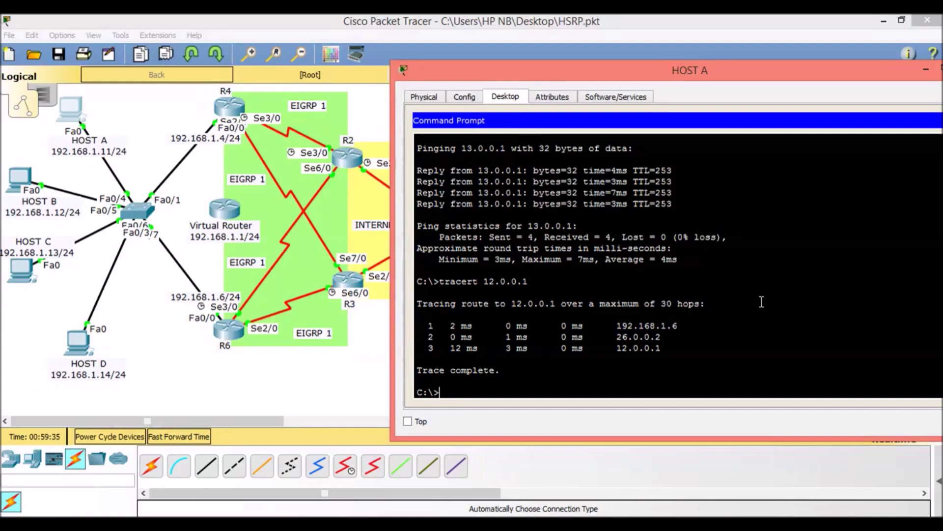
left_click_drag(615, 325, 679, 325)
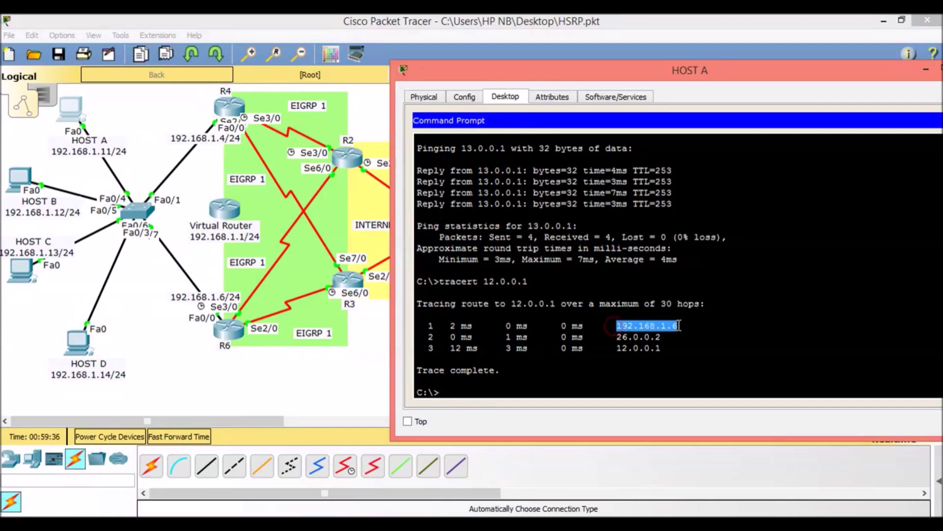
left_click(732, 322)
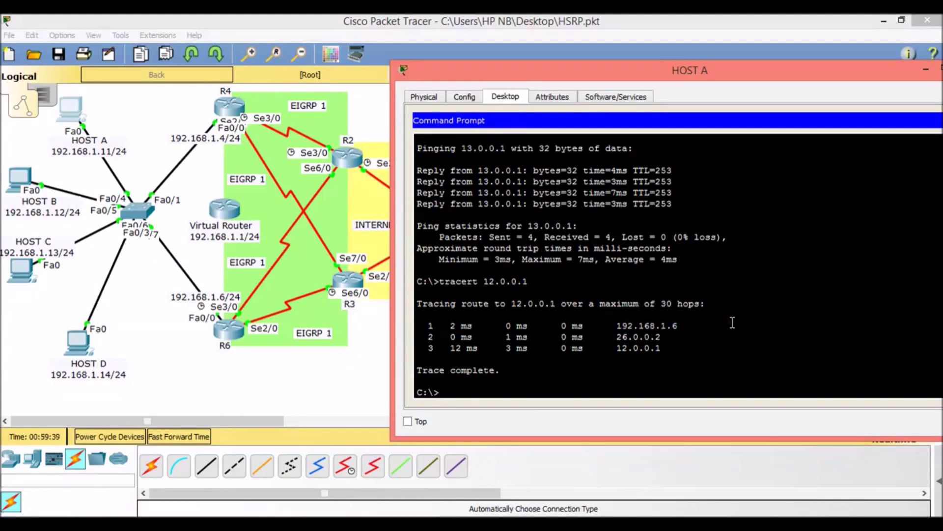
- Trace 13.0.0.1 via 192.168.1.6, then start a continuous ping -t 12.0.0.1
key("Up")
key("Left")
key("Left")
key("Left")
key("Left")
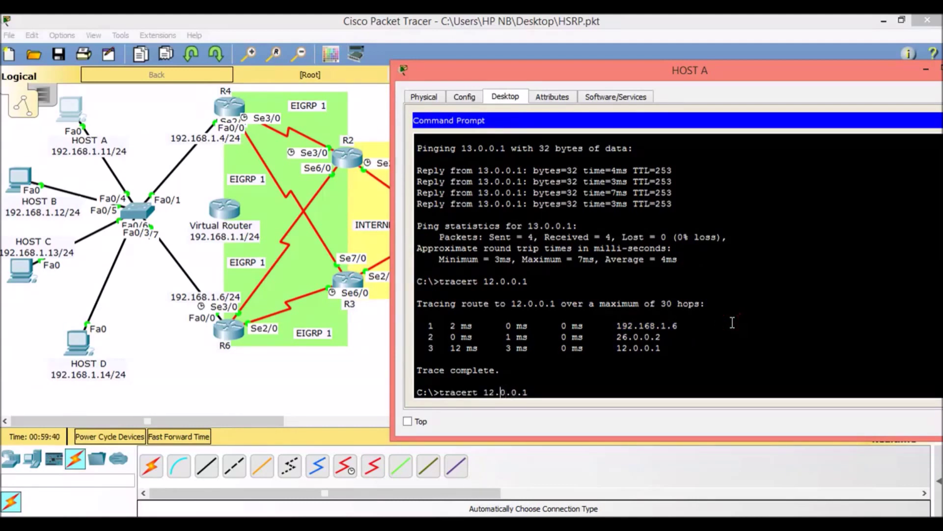
key("BackSpace")
type("3")
key("Return")
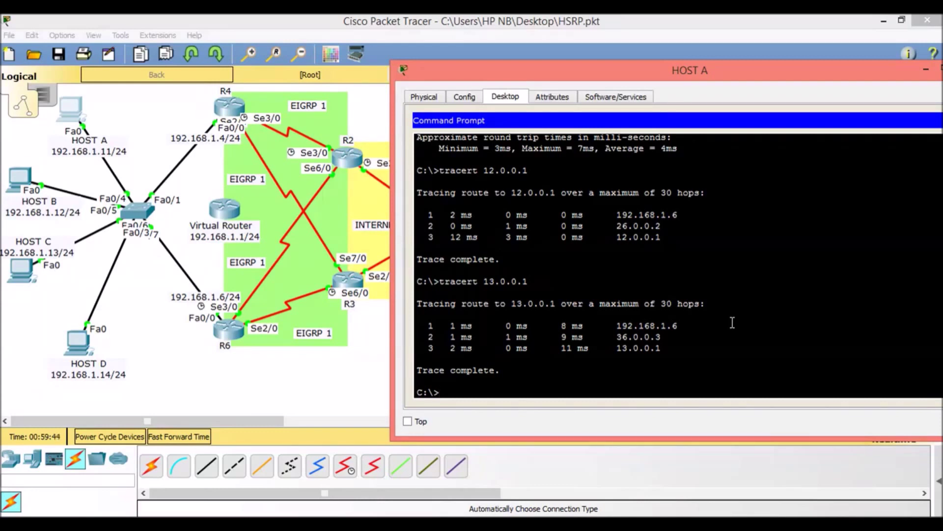
type("ping -t 12.0.0.1")
key("Return")
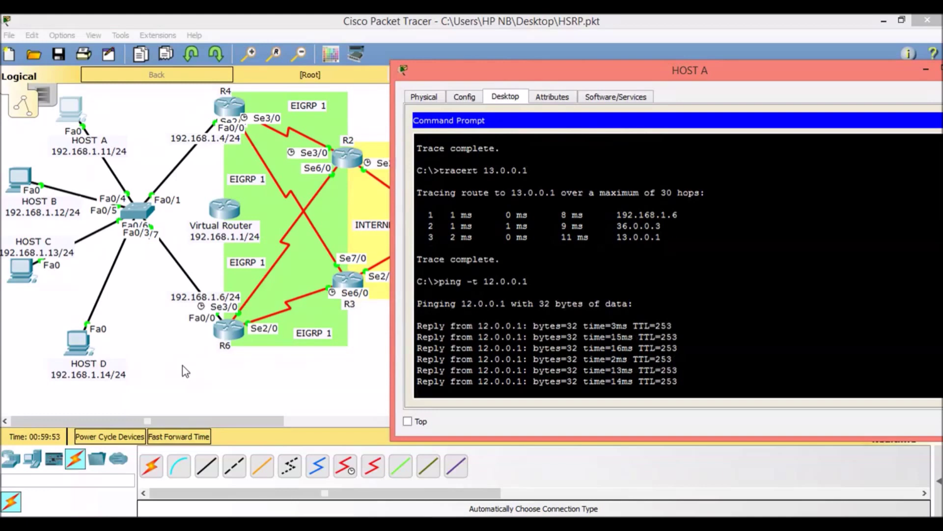
- On R6's CLI, shut down interface FastEthernet0/0 from global configuration mode
left_click(229, 331)
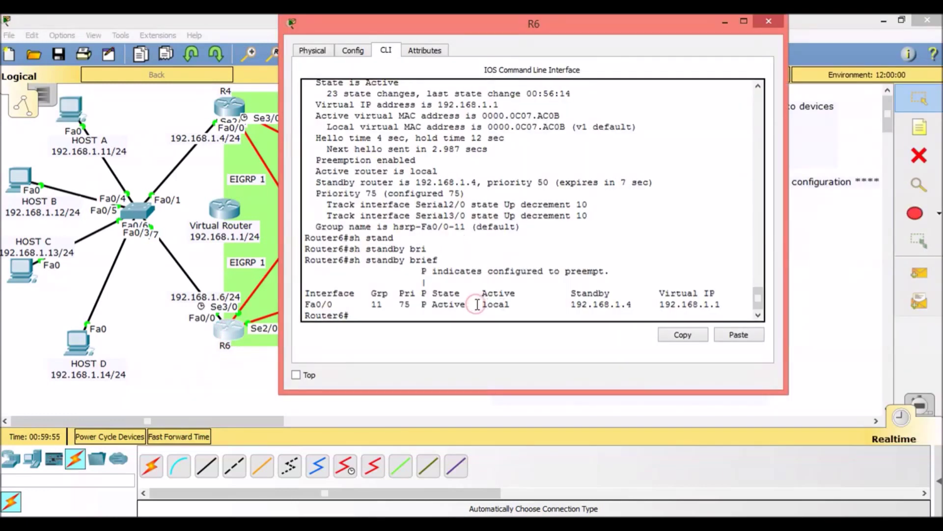
key("Return")
key("Return")
key("Return")
key("Return")
type("conf t")
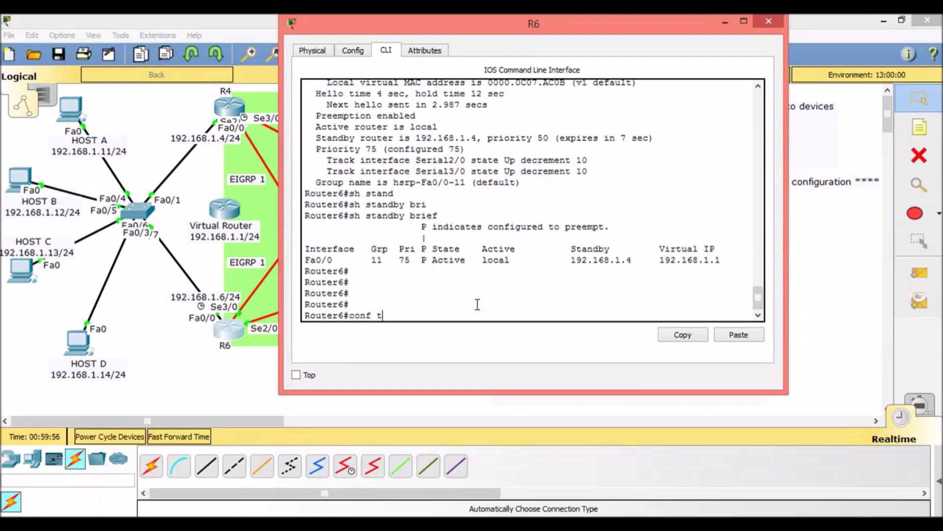
key("Return")
type("inter ")
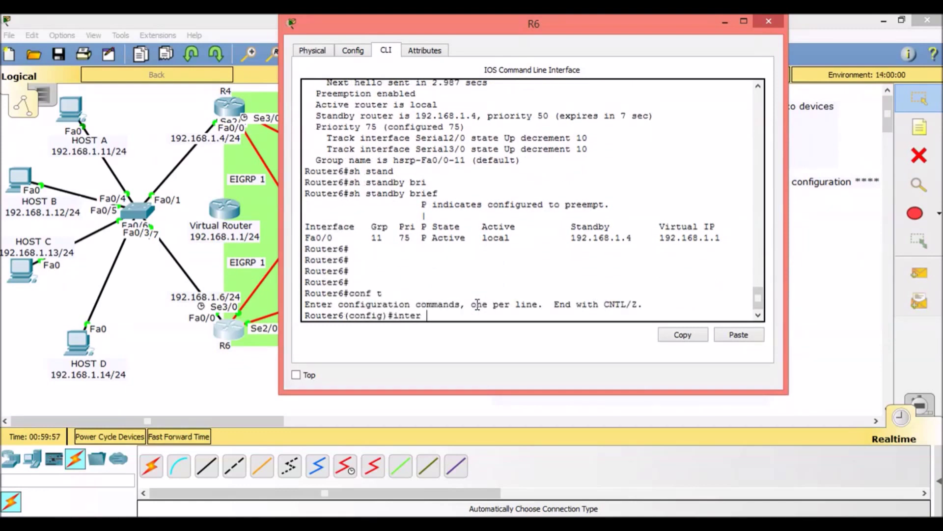
type("fast 0/0")
key("Return")
type("uter6(config-if)#shut")
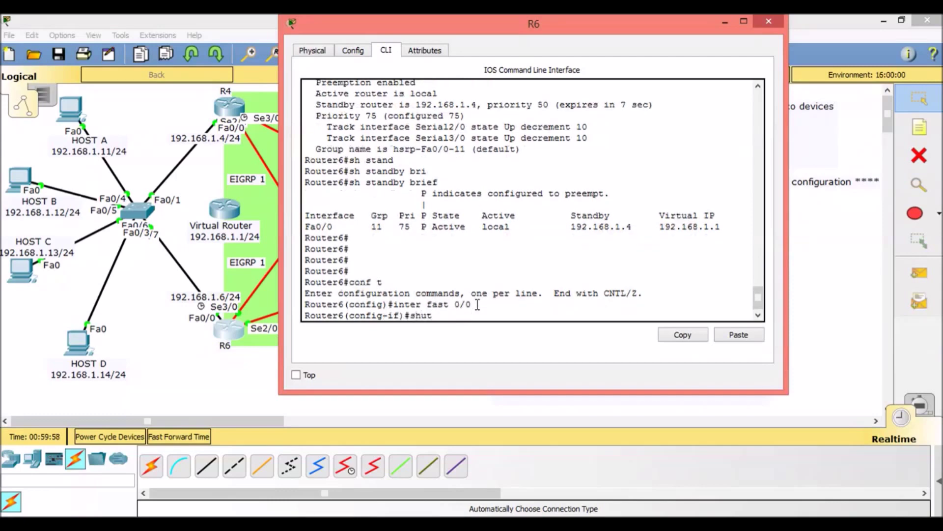
key("Return")
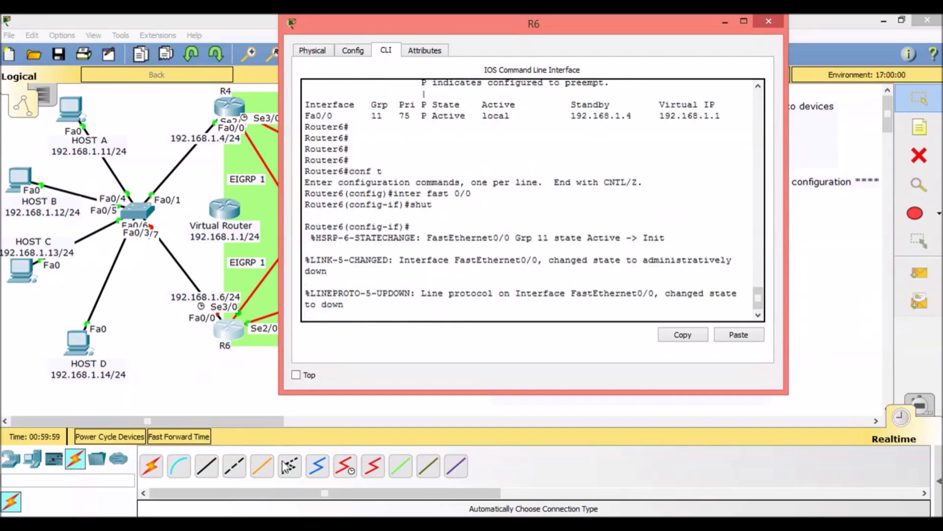
- Watch HOST A's continuous ping to 12.0.0.1 time out twice, then recover
key("alt+Tab")
left_click(679, 494)
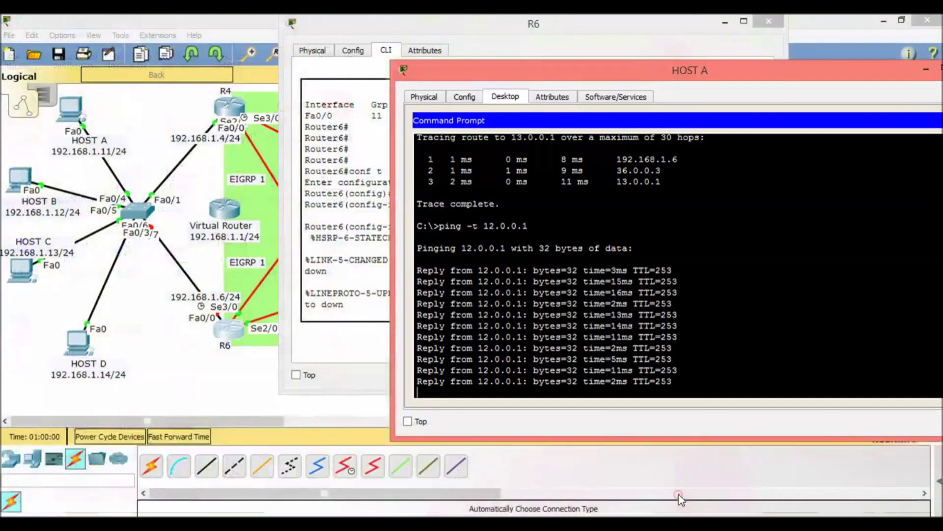
left_click_drag(484, 20, 201, 21)
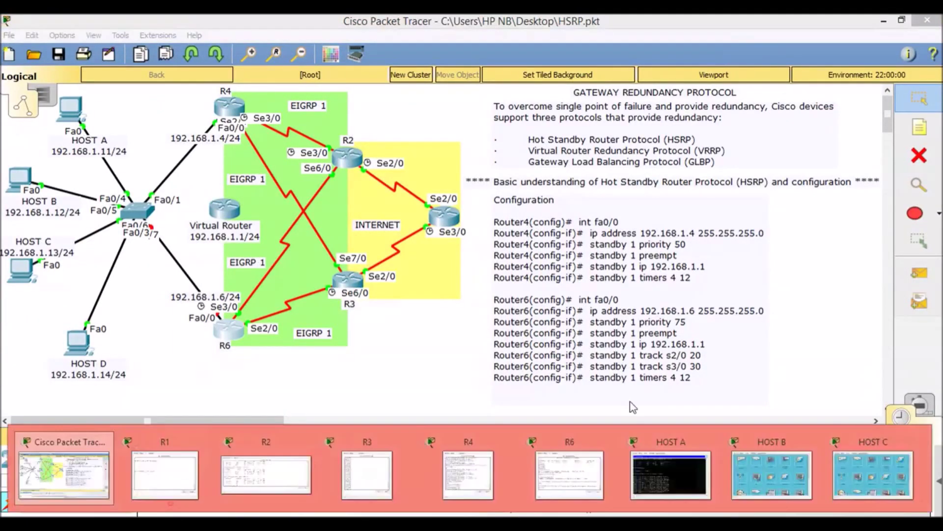
left_click(691, 460)
left_click(720, 376)
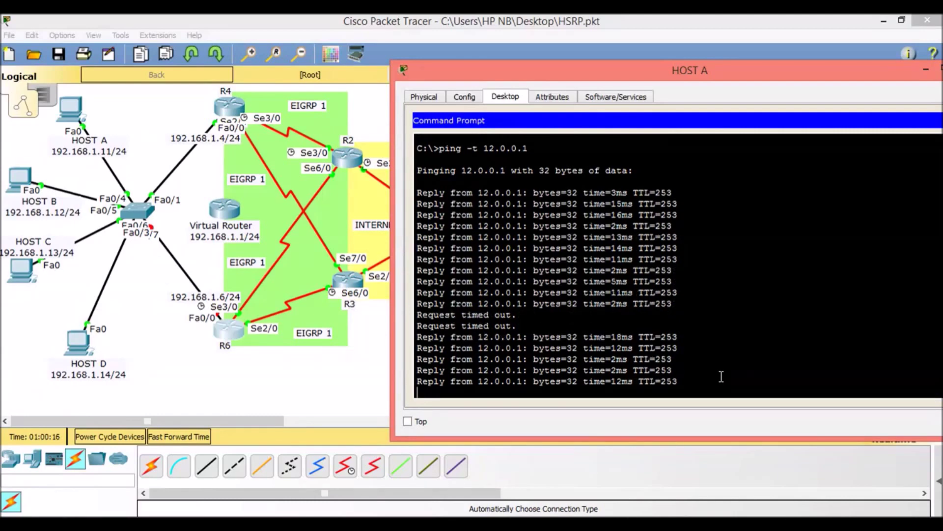
- From HOST B's Command Prompt, run tracert 13.0.0.1, confirming the first hop is 192.168.1.4
left_click(16, 176)
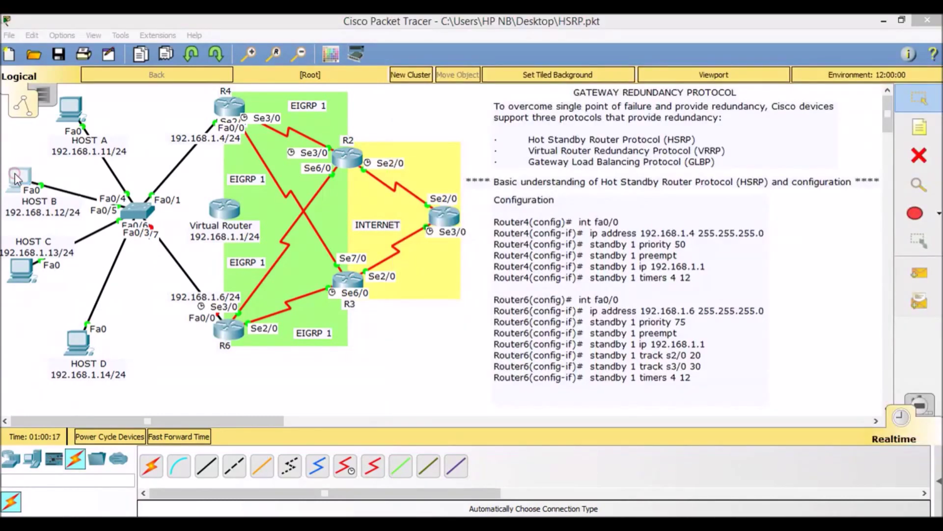
left_click(16, 178)
left_click(593, 219)
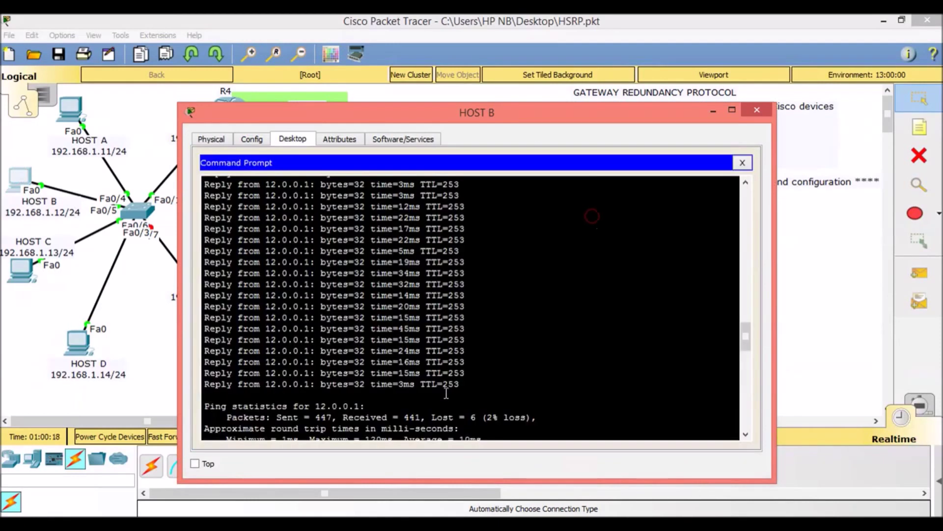
key("Return")
key("Return")
key("Return")
key("Return")
key("Return")
key("Return")
key("Return")
key("Return")
key("Return")
key("Return")
key("Return")
key("Return")
key("Return")
key("Return")
key("Return")
key("Return")
key("Return")
key("Return")
key("Return")
key("Return")
type("tracerrt")
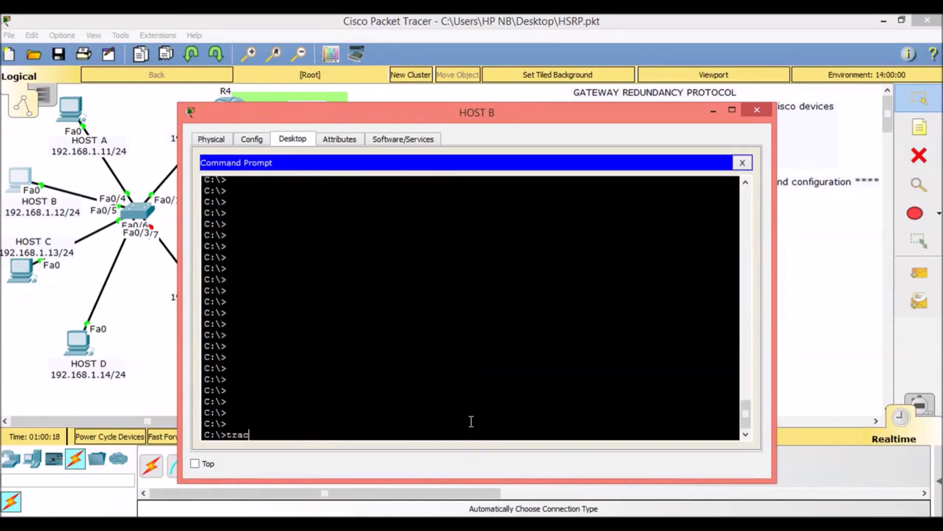
key("BackSpace")
key("BackSpace")
type("t 13.0.0.1")
key("Return")
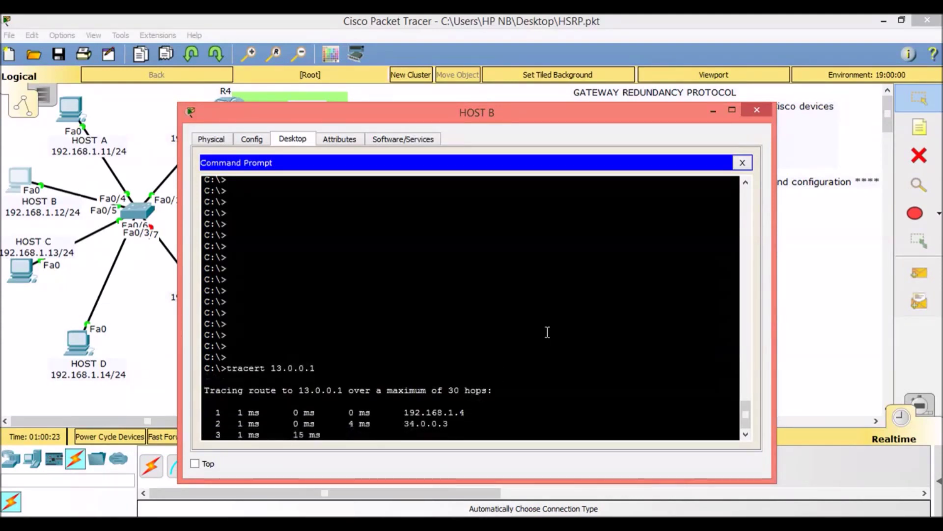
left_click_drag(393, 368, 481, 367)
left_click_drag(519, 123, 699, 60)
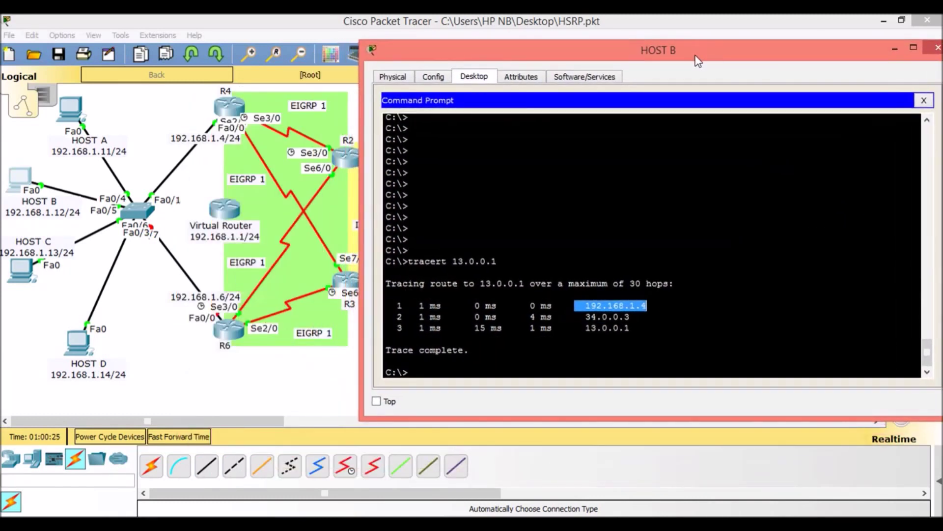
left_click(519, 367)
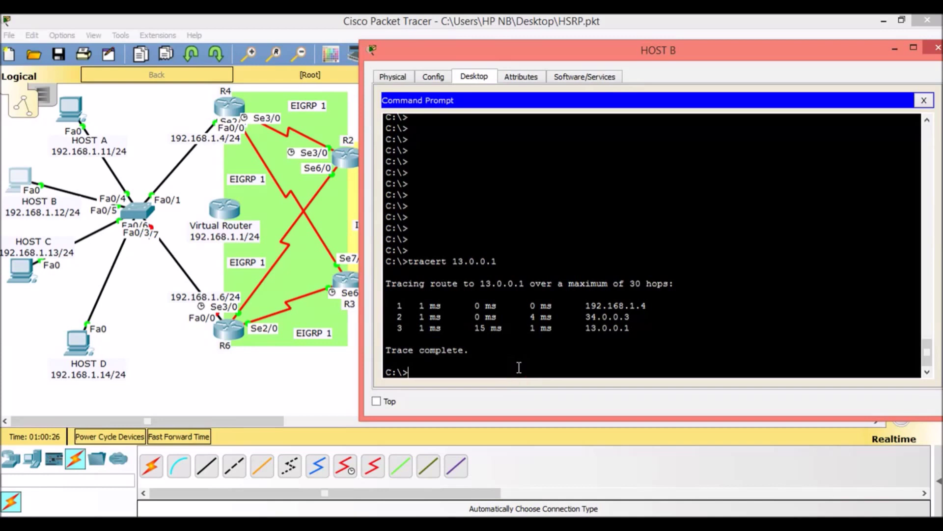
- Trace 12.0.0.1 via 192.168.1.4, then close HOST B's prompt and window
key("Up")
key("BackSpace")
type("2.0.0.1")
key("Return")
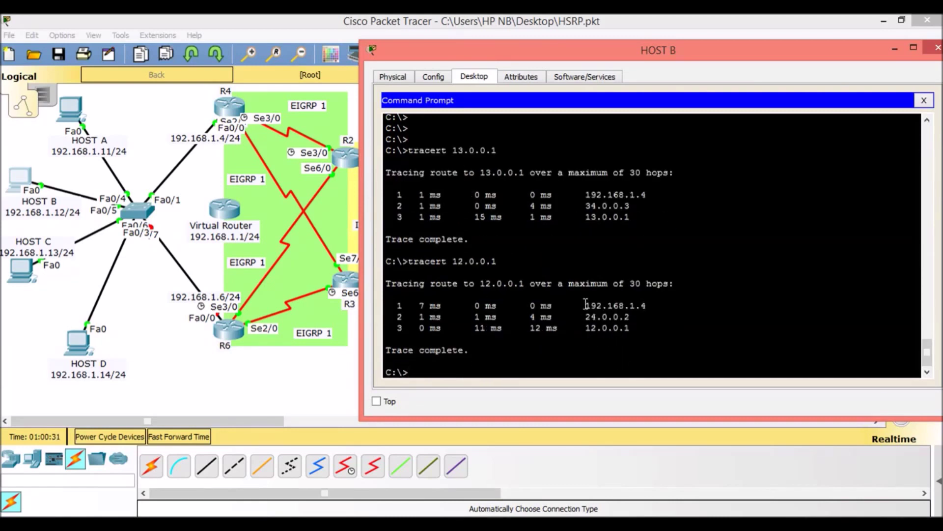
left_click_drag(584, 305, 655, 306)
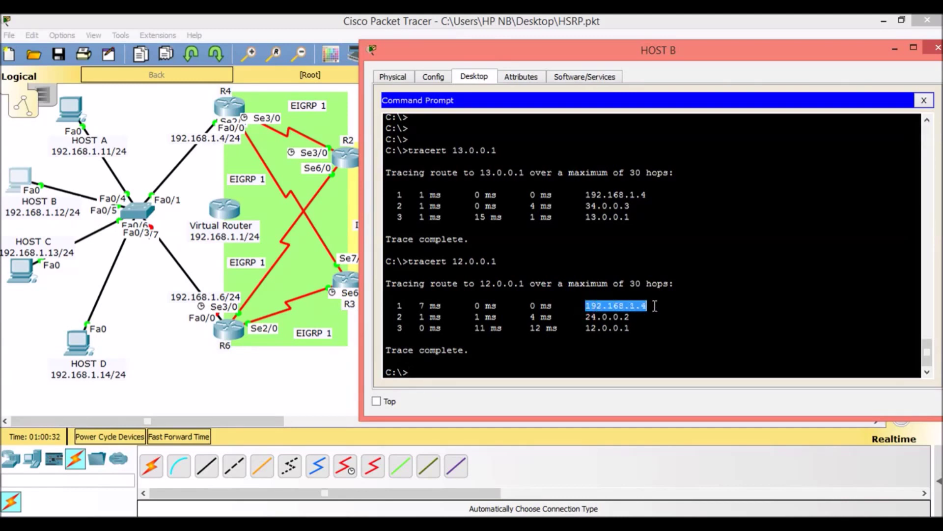
left_click(696, 303)
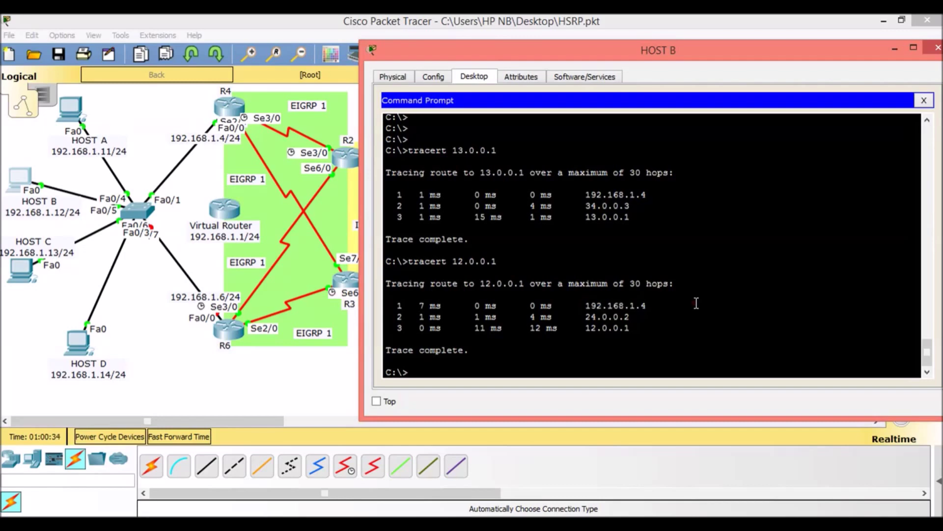
left_click(924, 100)
left_click(936, 51)
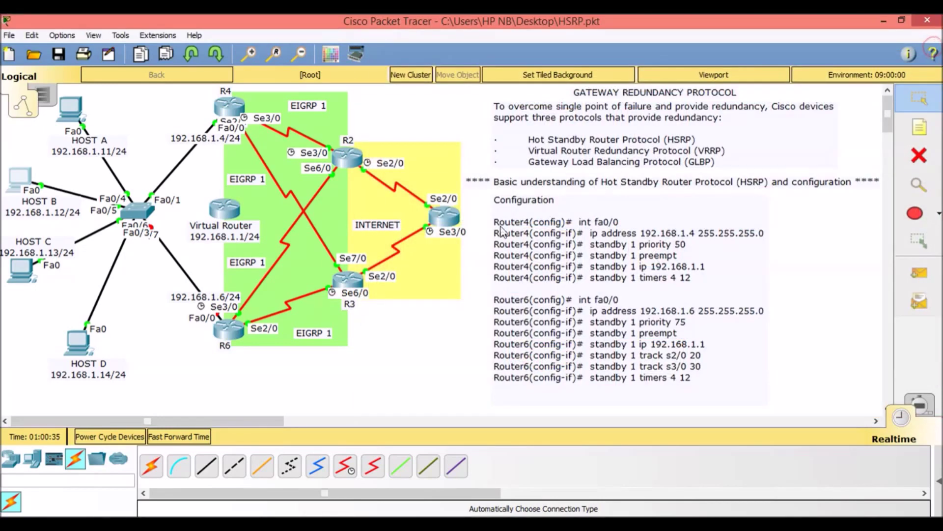
left_click(398, 359)
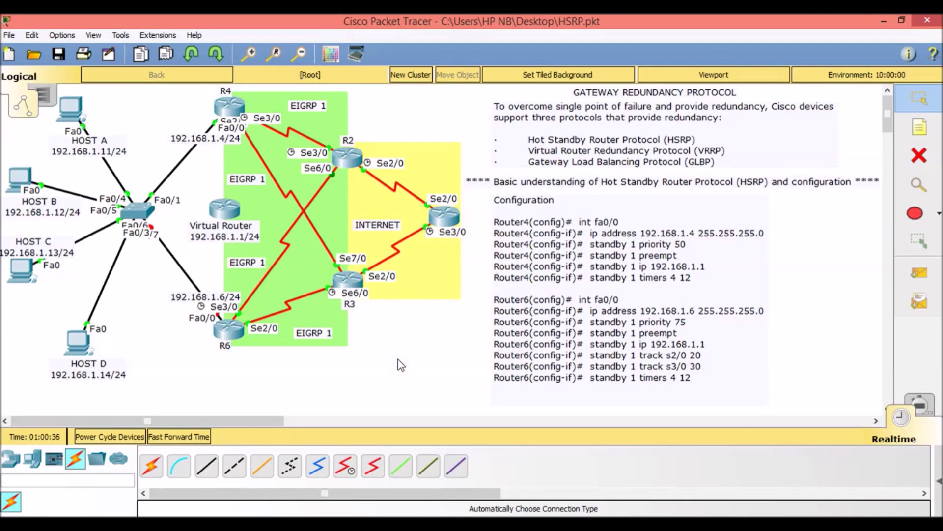